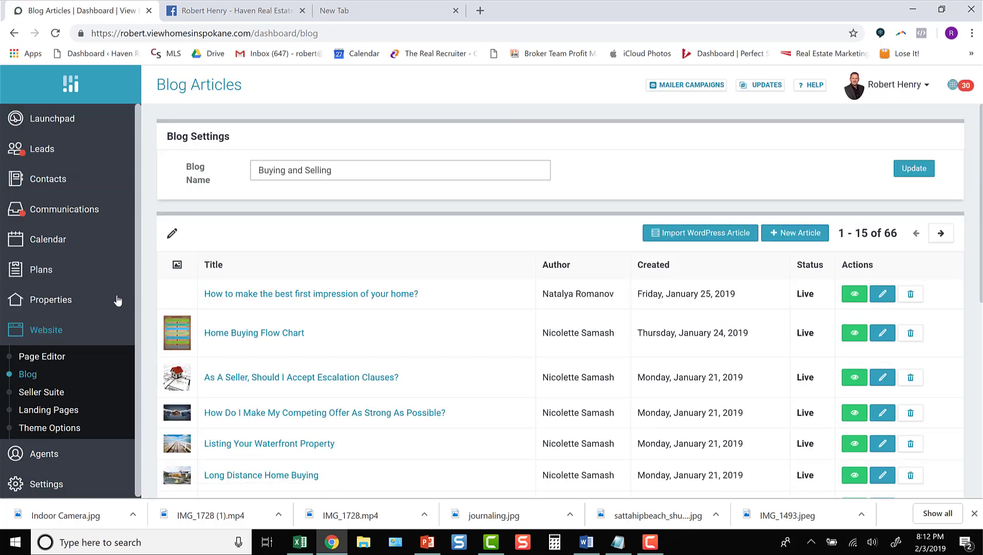
Step: Start a new blog article and upload the Indoor Camera image from the desktop for its cover photo
{"action": "left_click", "coordinate": [803, 233]}
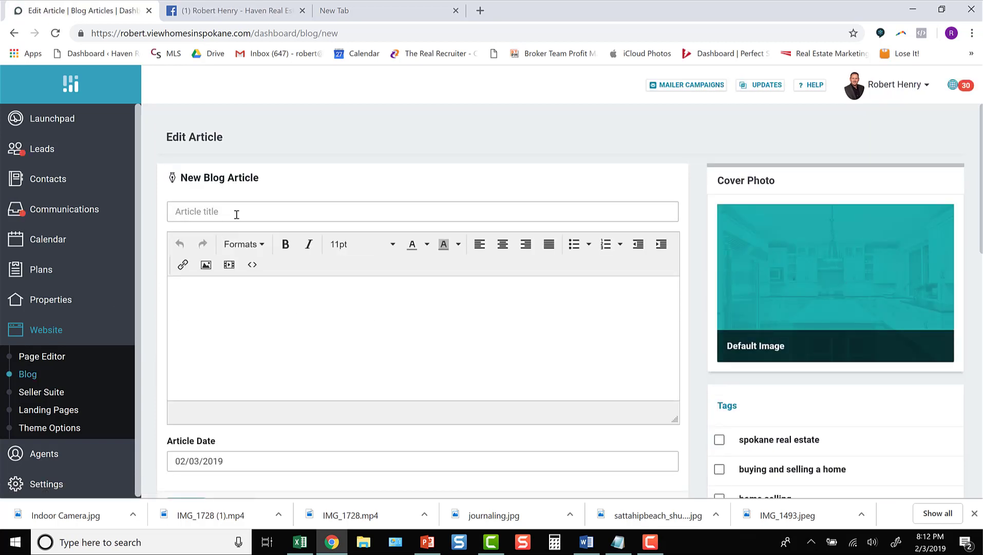
{"action": "mouse_move", "coordinate": [785, 296]}
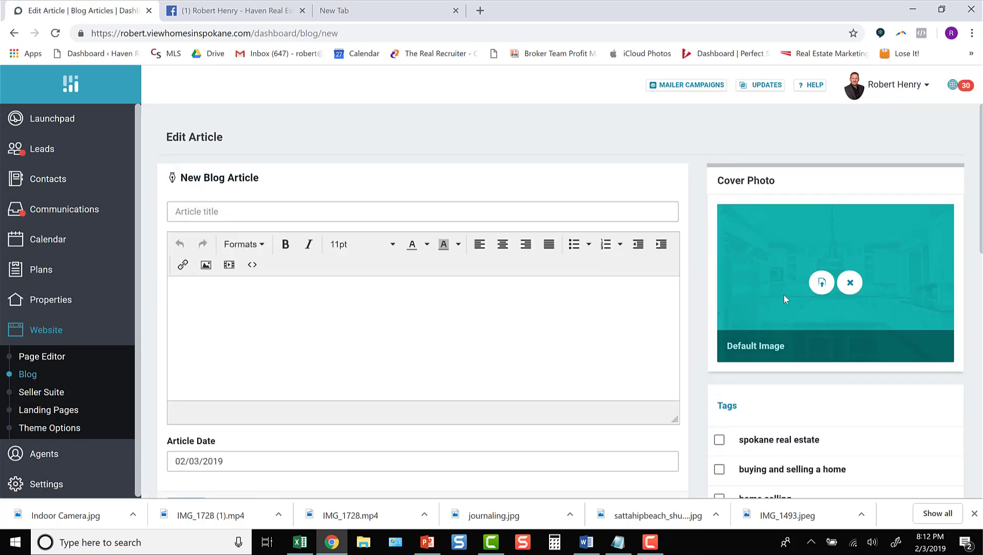
{"action": "left_click", "coordinate": [823, 287]}
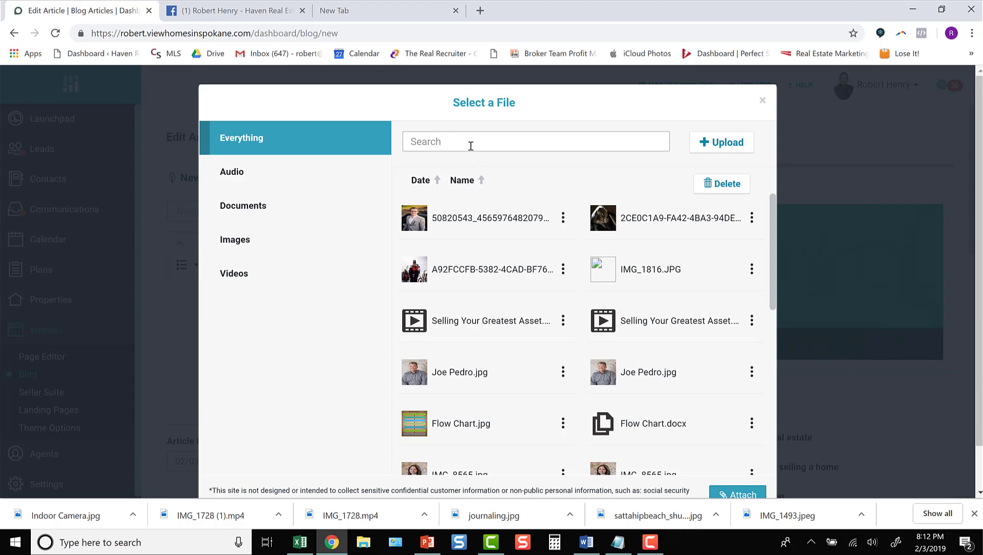
{"action": "left_click", "coordinate": [708, 141]}
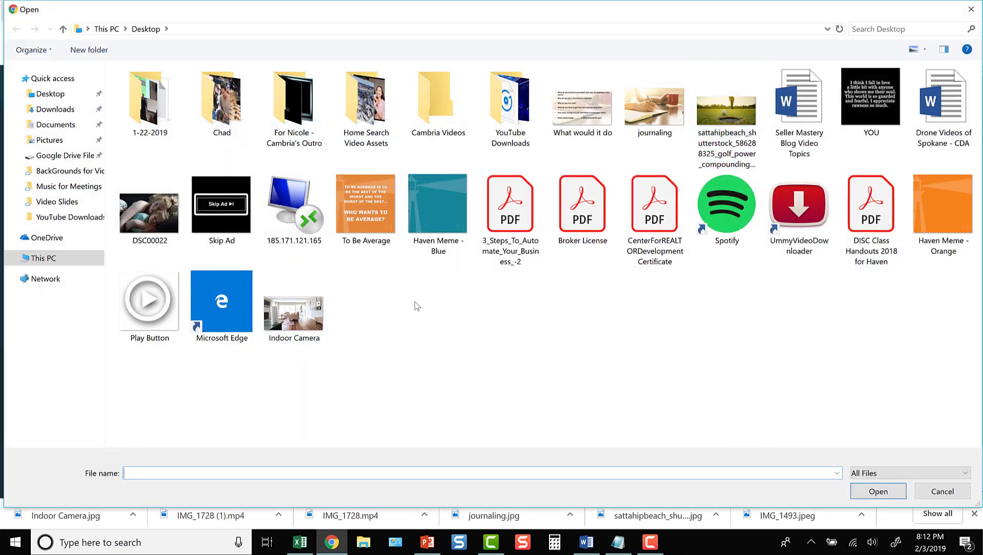
{"action": "left_click", "coordinate": [302, 319]}
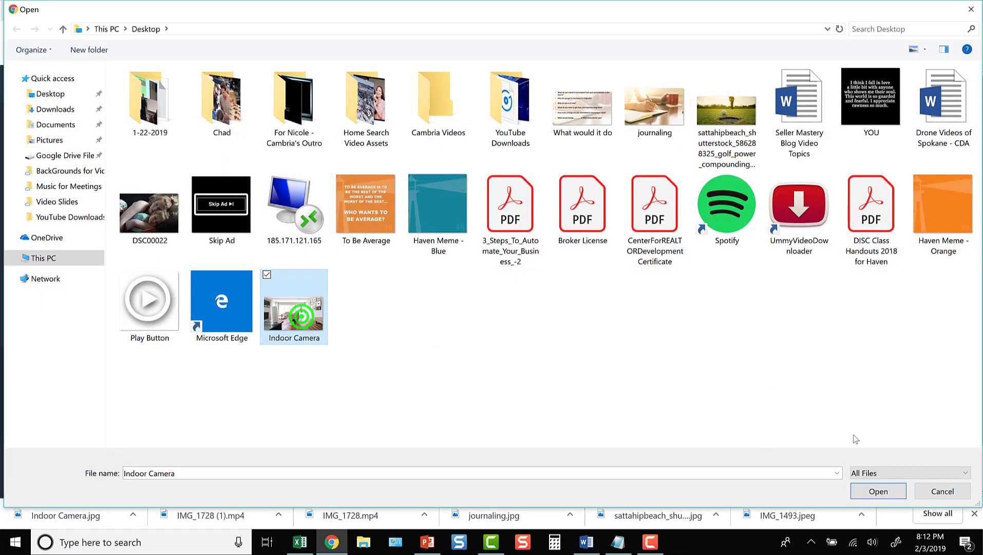
{"action": "left_click", "coordinate": [874, 492]}
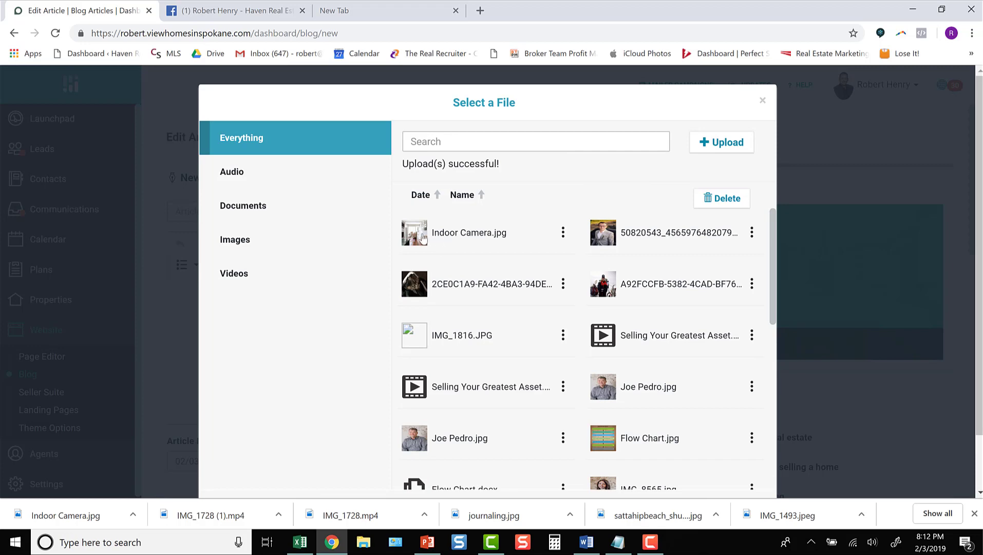
Step: Attach the uploaded Indoor Camera.jpg as the article's cover photo
{"action": "left_click", "coordinate": [418, 235]}
{"action": "scroll", "coordinate": [514, 282], "scroll_direction": "down", "scroll_amount": 10}
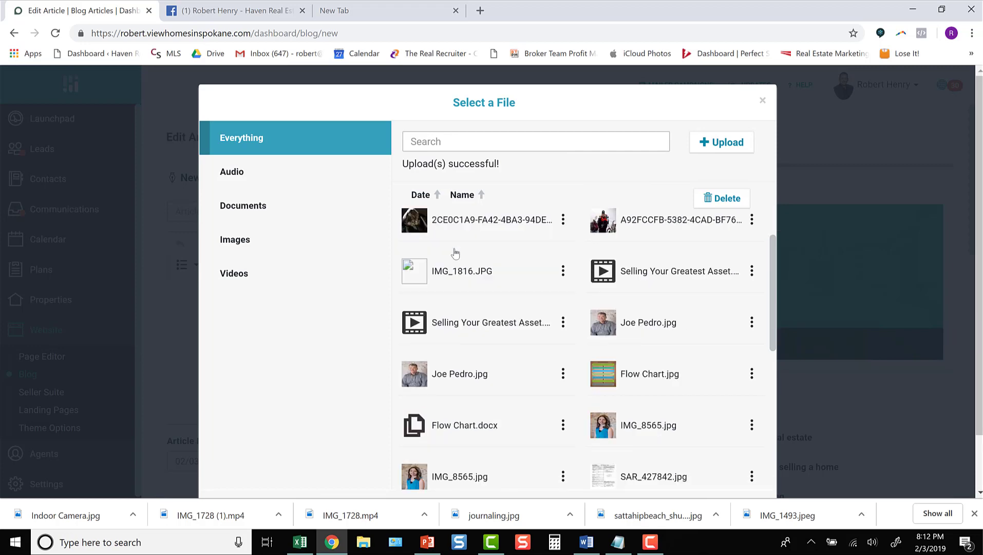
{"action": "scroll", "coordinate": [707, 410], "scroll_direction": "down", "scroll_amount": 5}
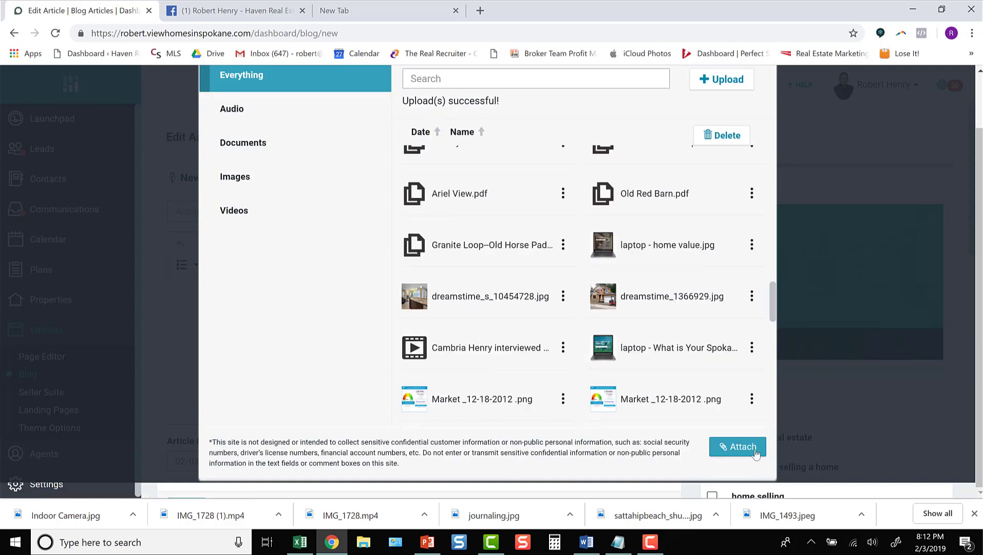
{"action": "left_click", "coordinate": [755, 450]}
{"action": "mouse_move", "coordinate": [862, 288]}
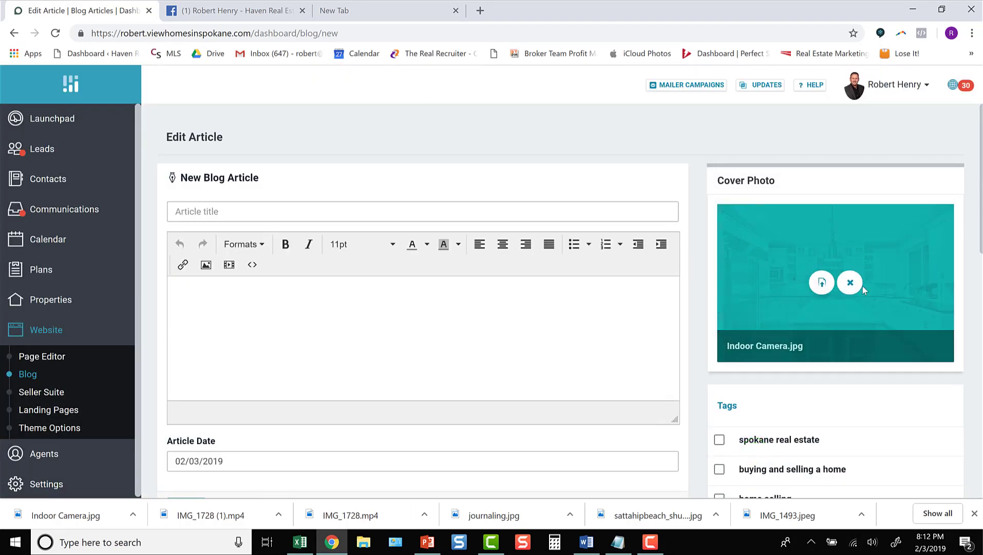
Step: Tag the article with selling home, home selling, home seller tips, getting ready to sell and tips
{"action": "scroll", "coordinate": [916, 383], "scroll_direction": "down", "scroll_amount": 5}
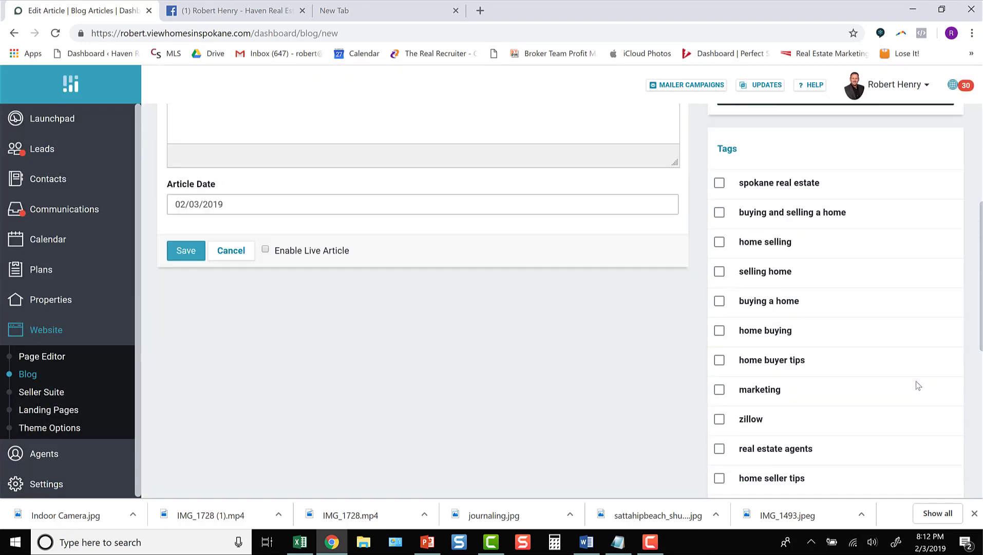
{"action": "scroll", "coordinate": [915, 384], "scroll_direction": "up", "scroll_amount": 1}
{"action": "scroll", "coordinate": [833, 352], "scroll_direction": "down", "scroll_amount": 1}
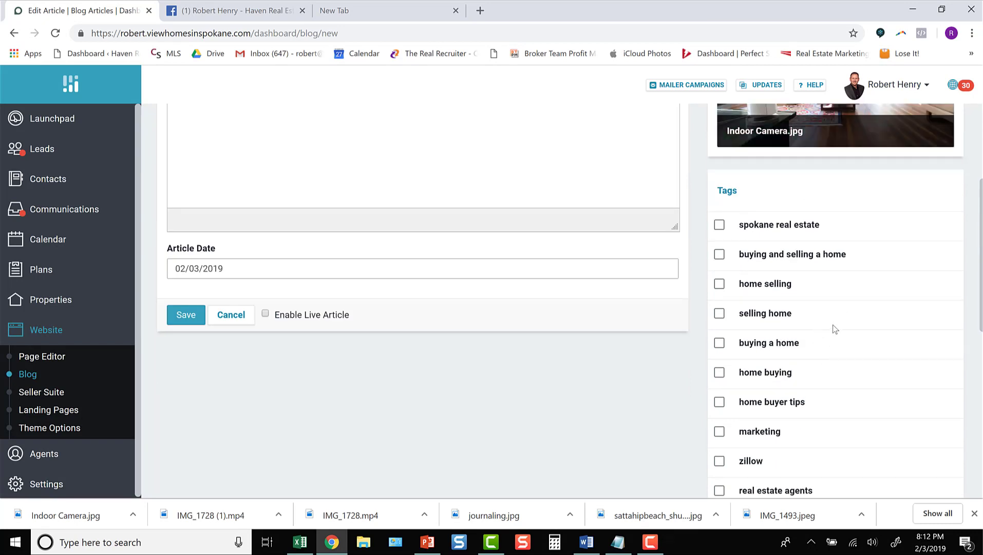
{"action": "left_click", "coordinate": [720, 314]}
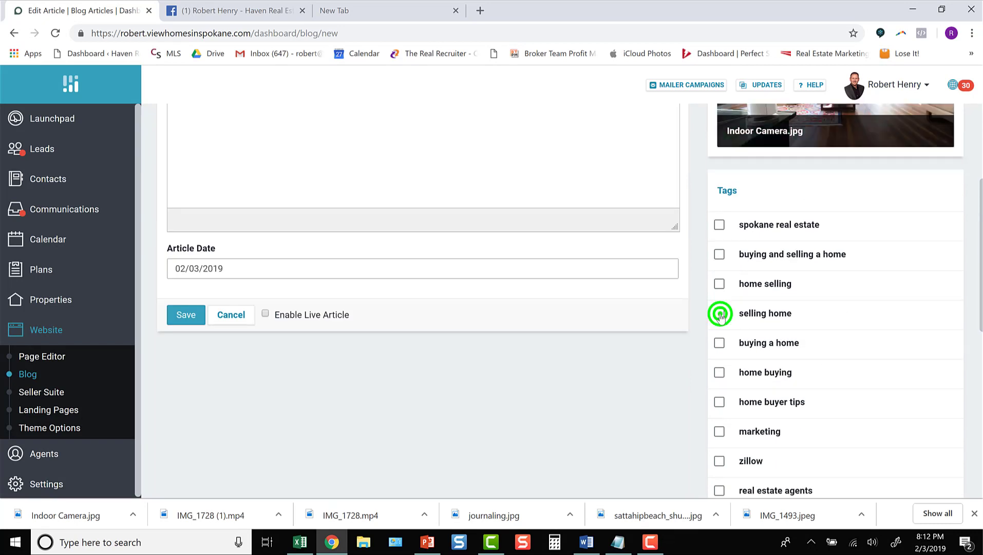
{"action": "left_click", "coordinate": [721, 283]}
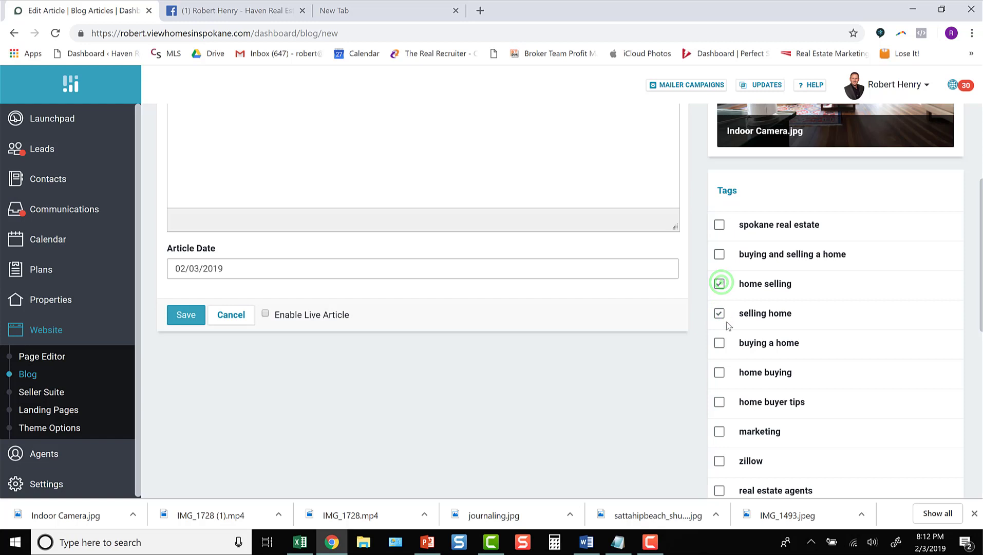
{"action": "scroll", "coordinate": [723, 413], "scroll_direction": "down", "scroll_amount": 1}
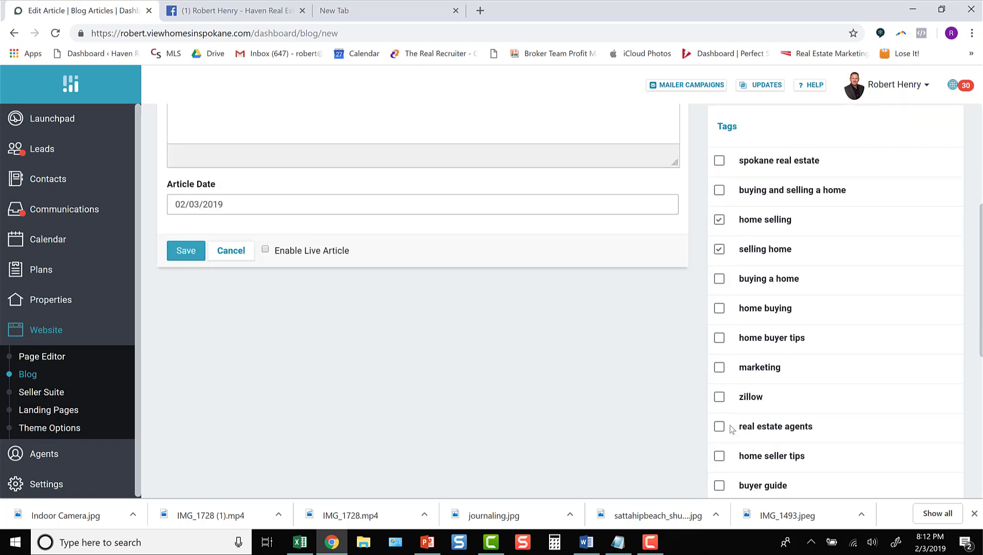
{"action": "scroll", "coordinate": [727, 451], "scroll_direction": "down", "scroll_amount": 1}
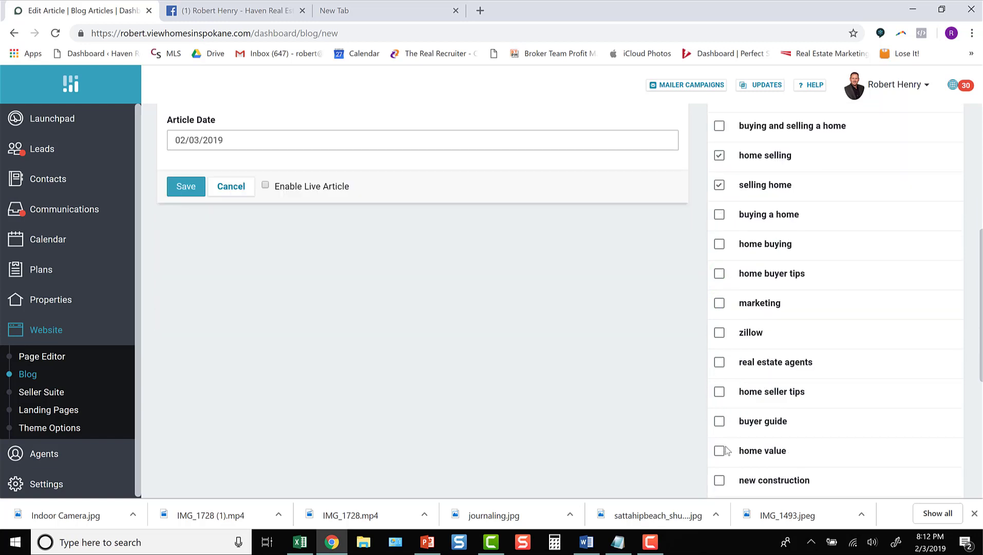
{"action": "left_click", "coordinate": [719, 392]}
{"action": "scroll", "coordinate": [729, 391], "scroll_direction": "down", "scroll_amount": 3}
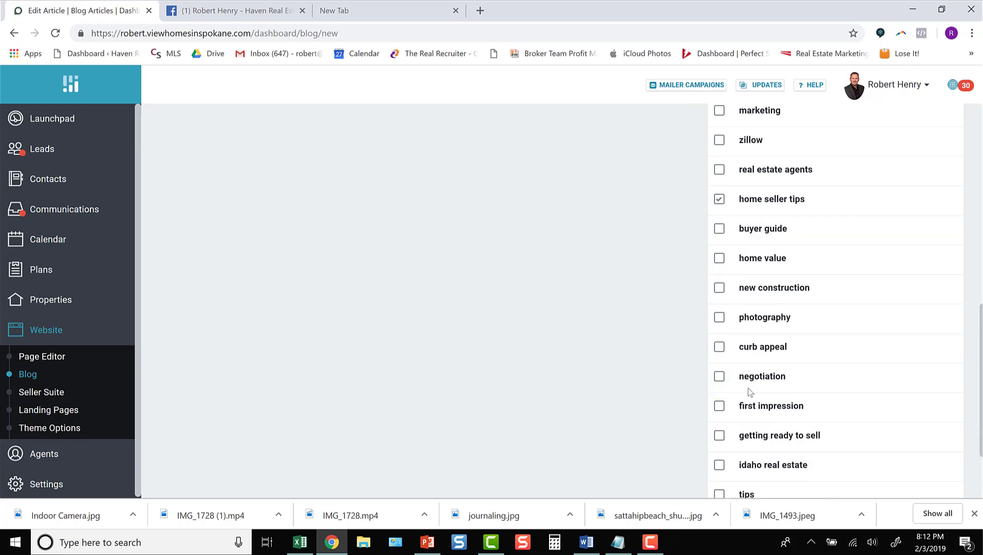
{"action": "scroll", "coordinate": [749, 405], "scroll_direction": "down", "scroll_amount": 1}
{"action": "left_click", "coordinate": [719, 371]}
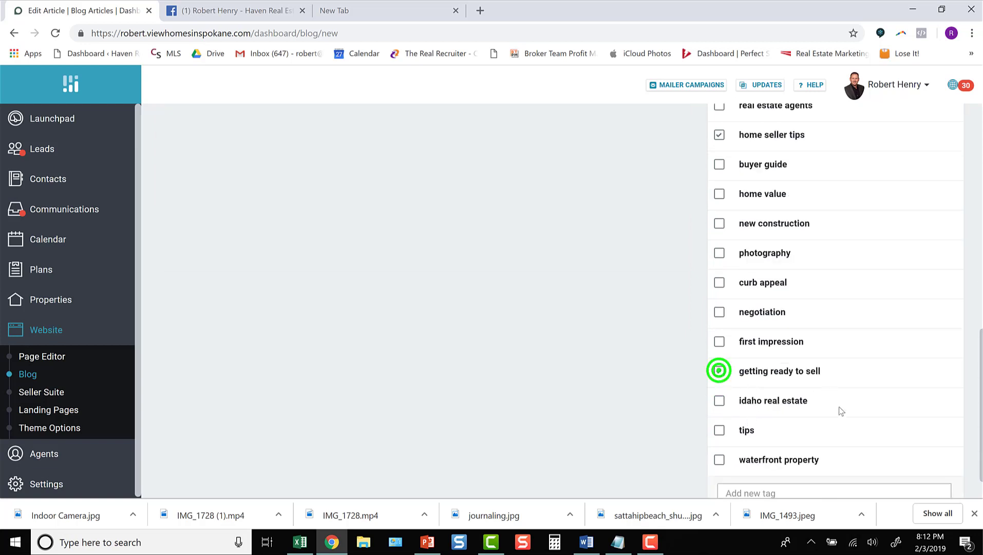
{"action": "scroll", "coordinate": [833, 421], "scroll_direction": "down", "scroll_amount": 1}
{"action": "left_click", "coordinate": [719, 389]}
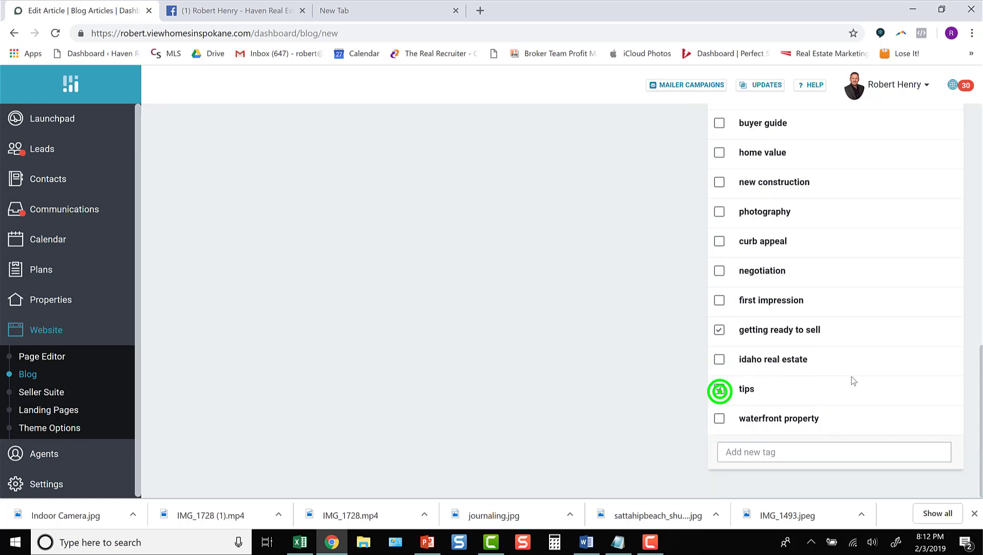
Step: Copy the heading "6 Home-Selling Mistakes" from the open Word document and paste it as the blog article's title
{"action": "scroll", "coordinate": [854, 380], "scroll_direction": "up", "scroll_amount": 12}
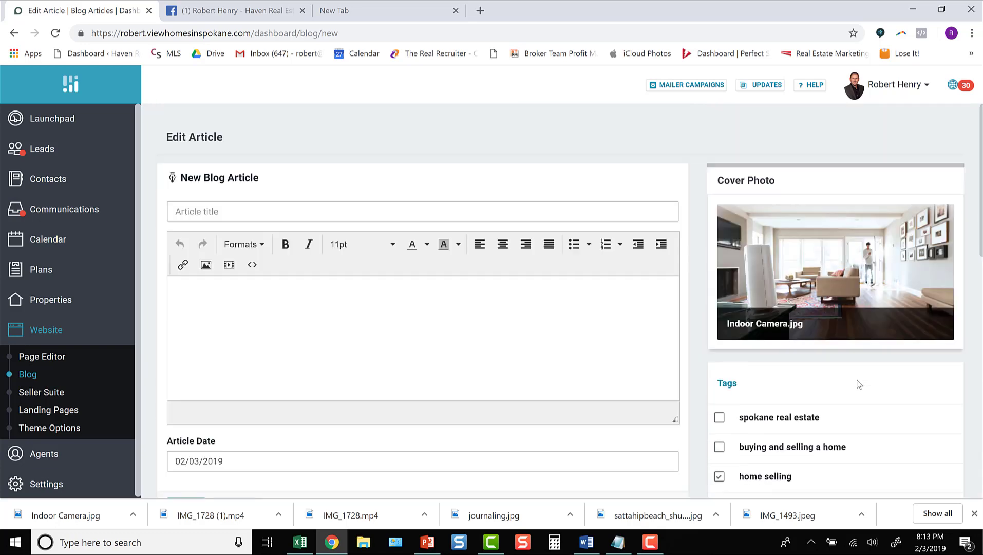
{"action": "scroll", "coordinate": [856, 380], "scroll_direction": "down", "scroll_amount": 3}
{"action": "scroll", "coordinate": [856, 379], "scroll_direction": "up", "scroll_amount": 3}
{"action": "left_click", "coordinate": [278, 214]}
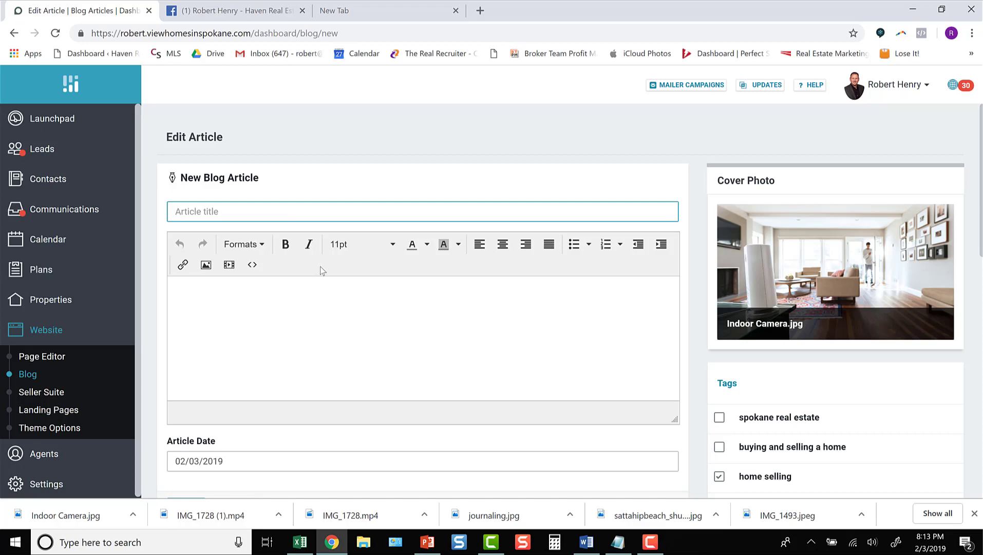
{"action": "left_click", "coordinate": [588, 544]}
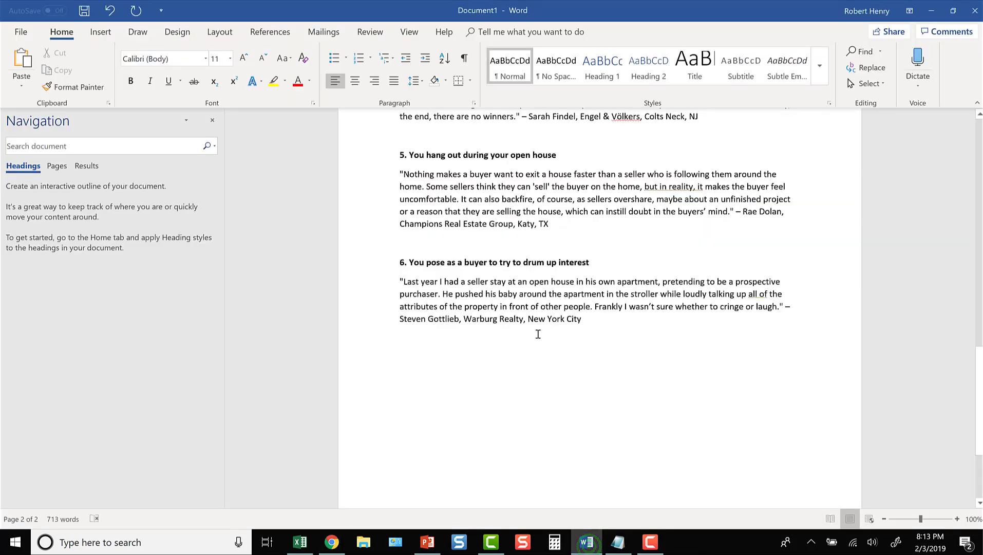
{"action": "scroll", "coordinate": [538, 333], "scroll_direction": "up", "scroll_amount": 20}
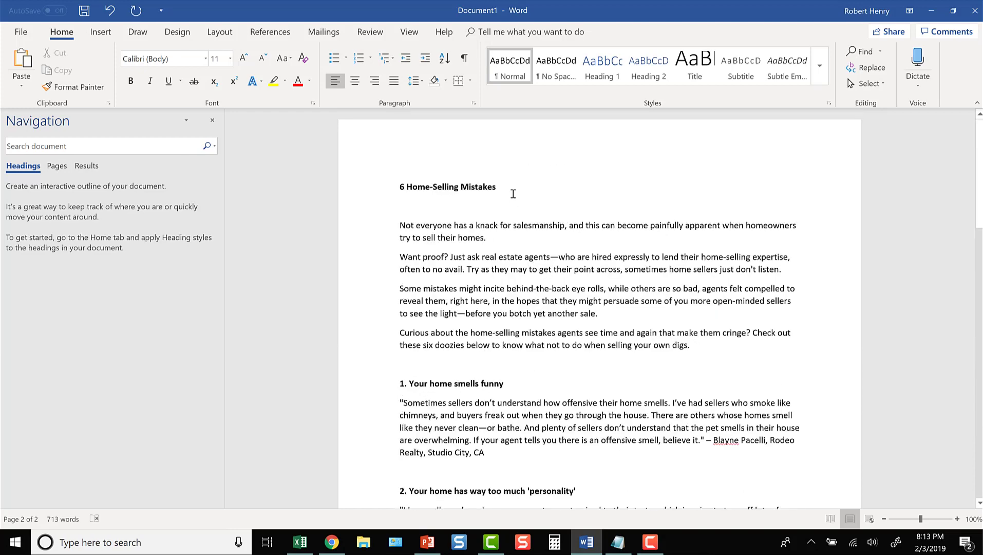
{"action": "left_click_drag", "start_coordinate": [510, 188], "coordinate": [368, 192]}
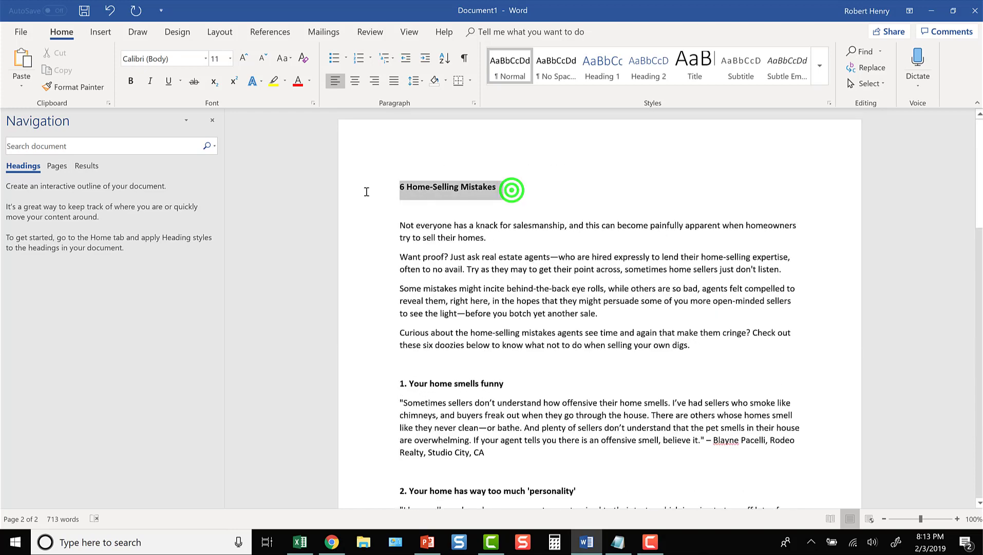
{"action": "right_click", "coordinate": [424, 191]}
{"action": "left_click", "coordinate": [458, 215]}
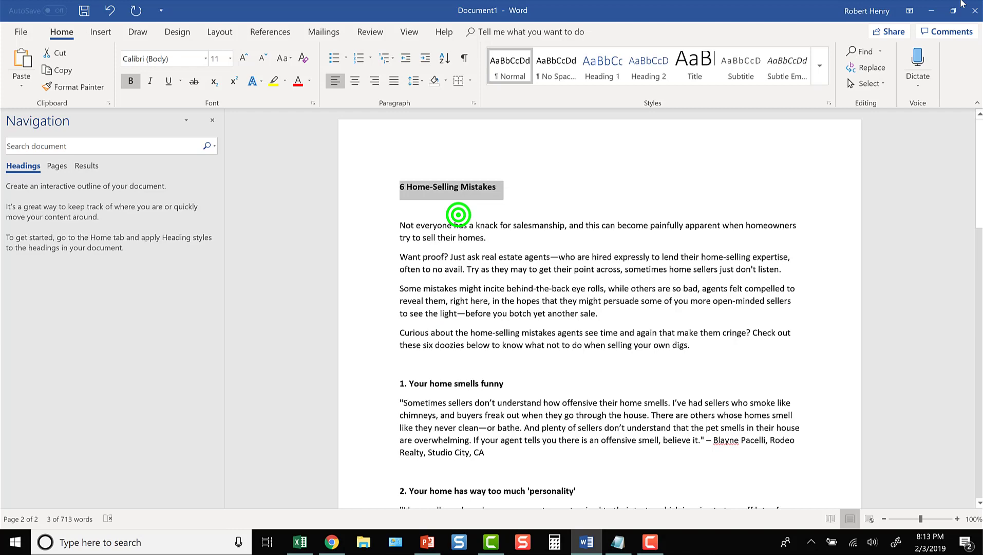
{"action": "left_click", "coordinate": [933, 10]}
{"action": "left_click", "coordinate": [210, 208]}
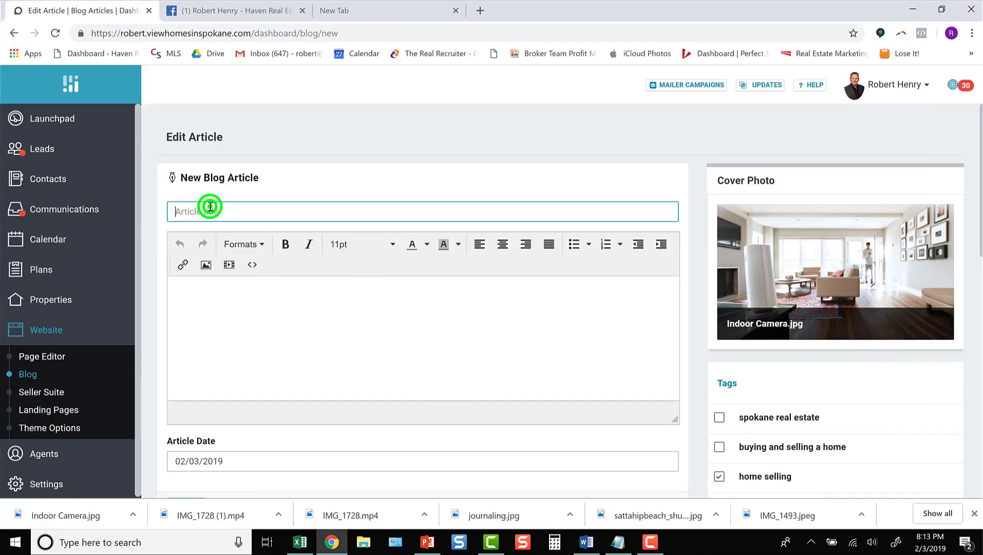
{"action": "key", "text": "ctrl+v"}
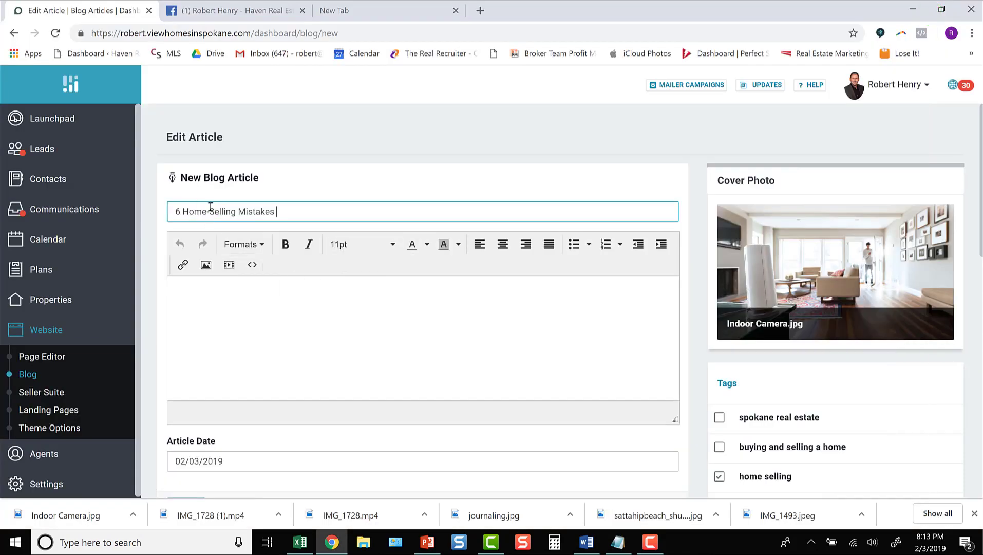
Step: Copy all text below the heading in the Word document and paste it into the blog article's body
{"action": "left_click", "coordinate": [193, 288]}
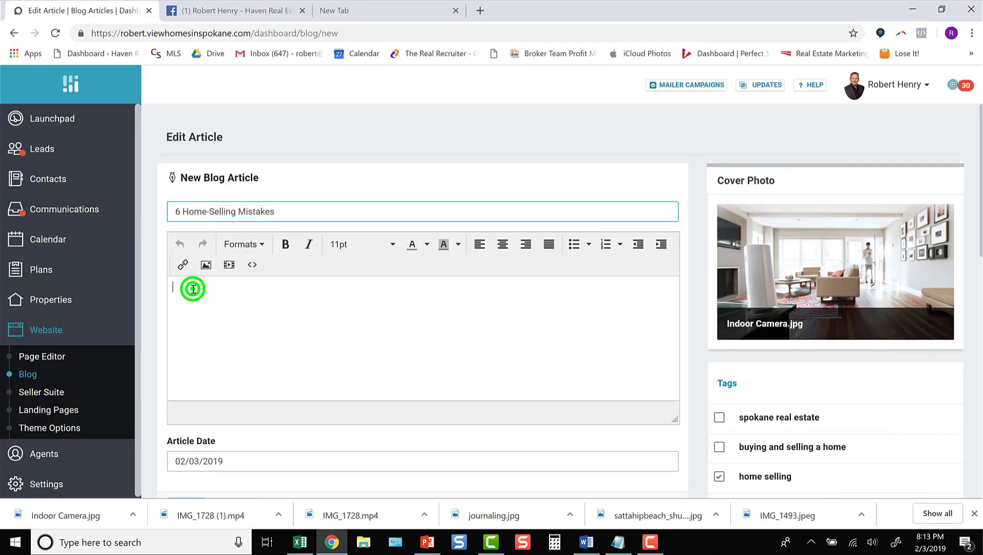
{"action": "left_click", "coordinate": [580, 547]}
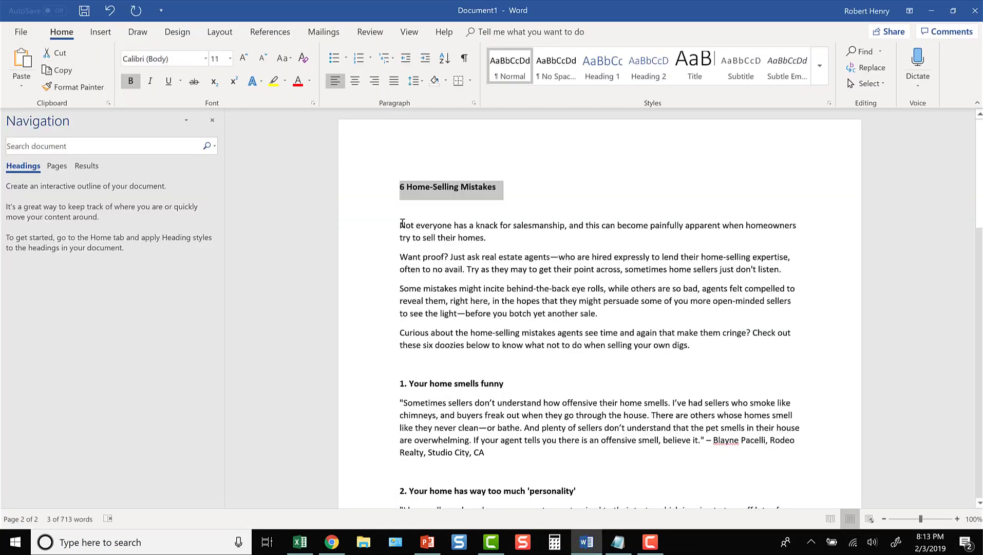
{"action": "left_click_drag", "start_coordinate": [402, 223], "coordinate": [655, 485]}
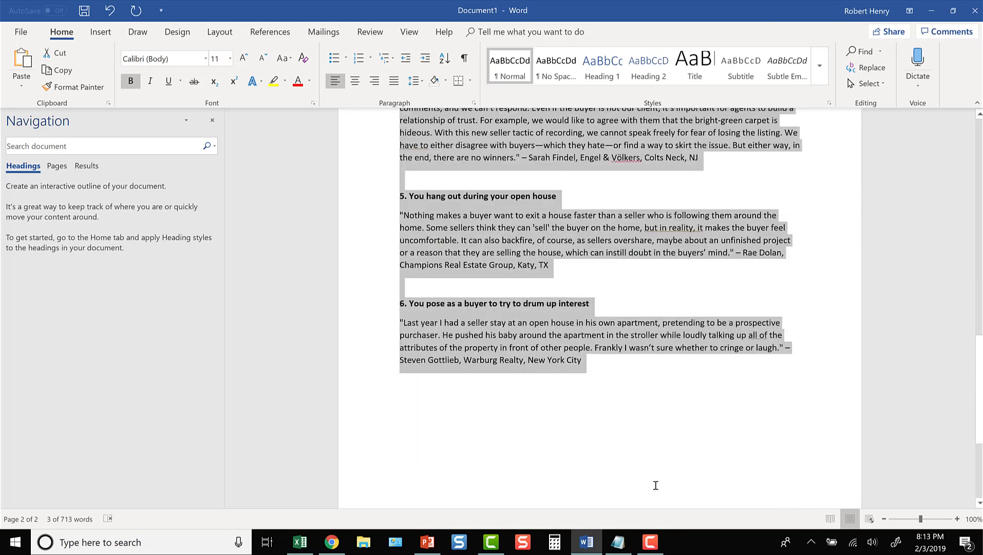
{"action": "right_click", "coordinate": [488, 253]}
{"action": "left_click", "coordinate": [547, 272]}
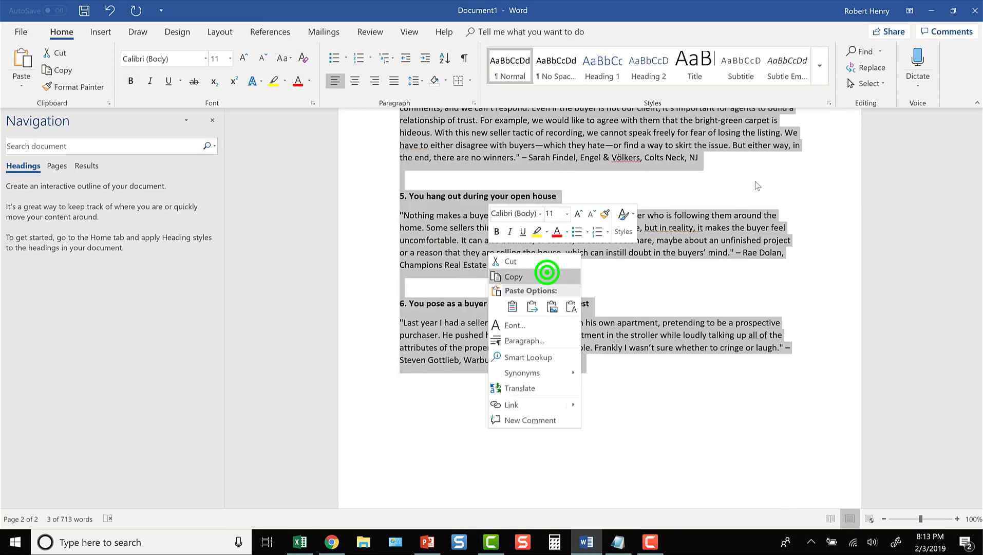
{"action": "left_click", "coordinate": [940, 8]}
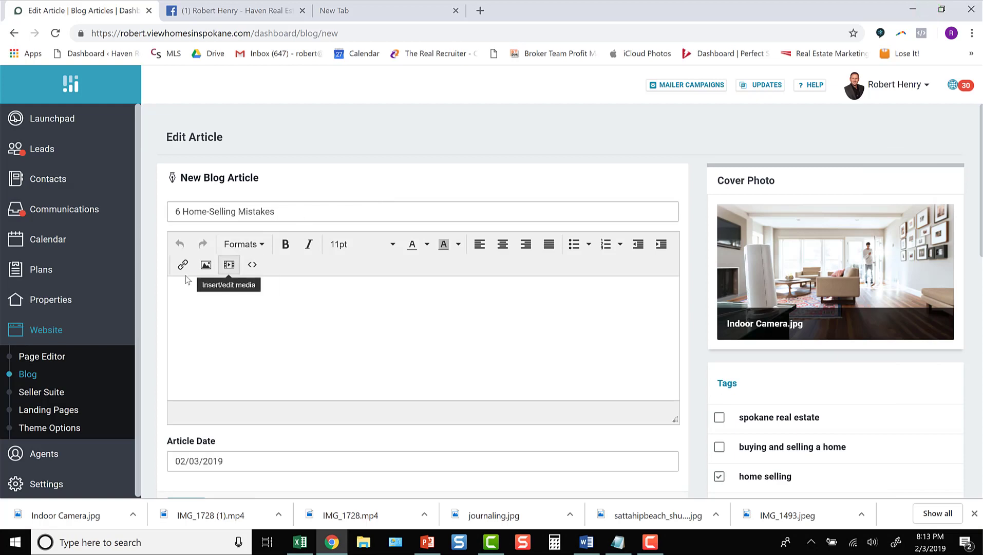
{"action": "left_click", "coordinate": [183, 291]}
{"action": "key", "text": "ctrl+v"}
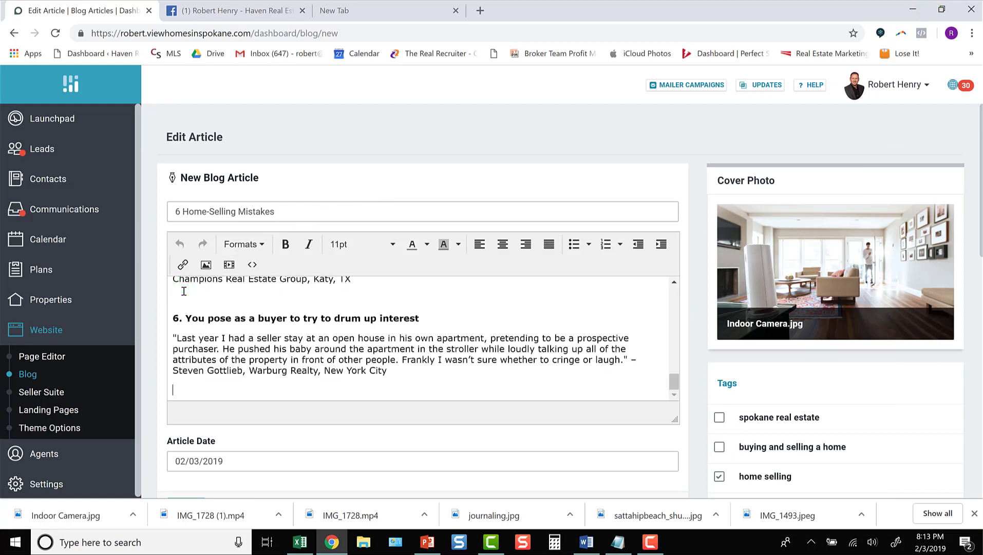
Step: Start inserting an image before the heading "3. You turn down a showing" and attach Indoor Camera.jpg as its source
{"action": "scroll", "coordinate": [277, 382], "scroll_direction": "up", "scroll_amount": 6}
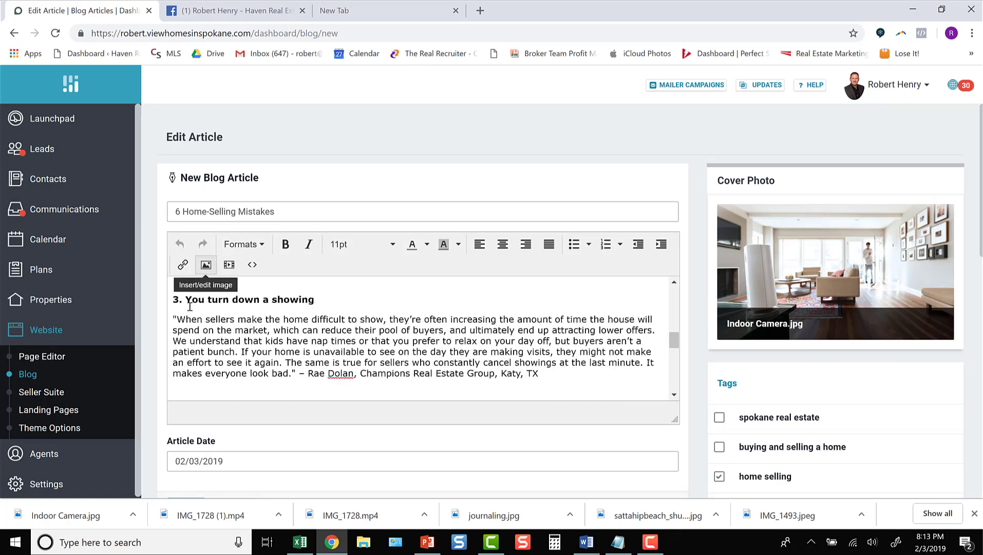
{"action": "scroll", "coordinate": [188, 315], "scroll_direction": "down", "scroll_amount": 2}
{"action": "scroll", "coordinate": [188, 317], "scroll_direction": "up", "scroll_amount": 2}
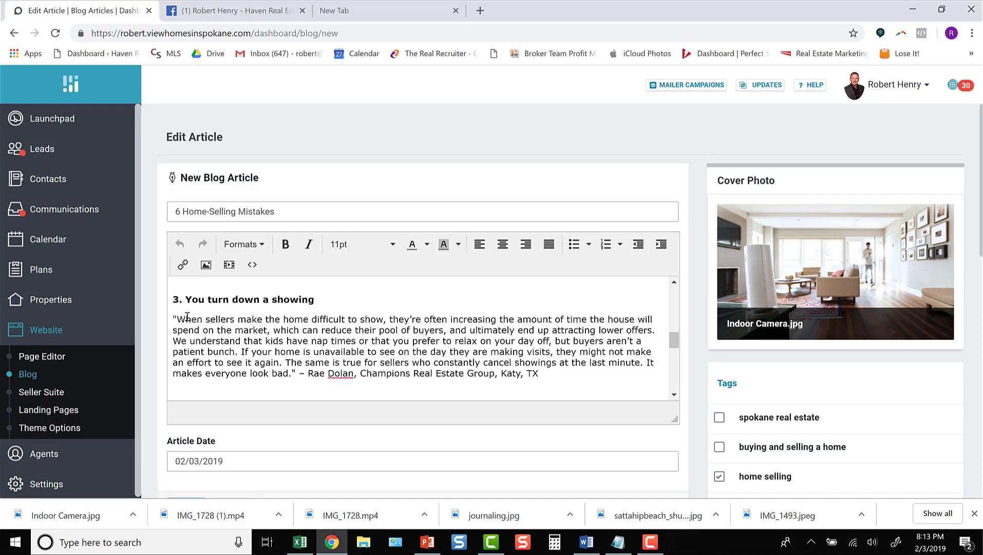
{"action": "left_click", "coordinate": [175, 302]}
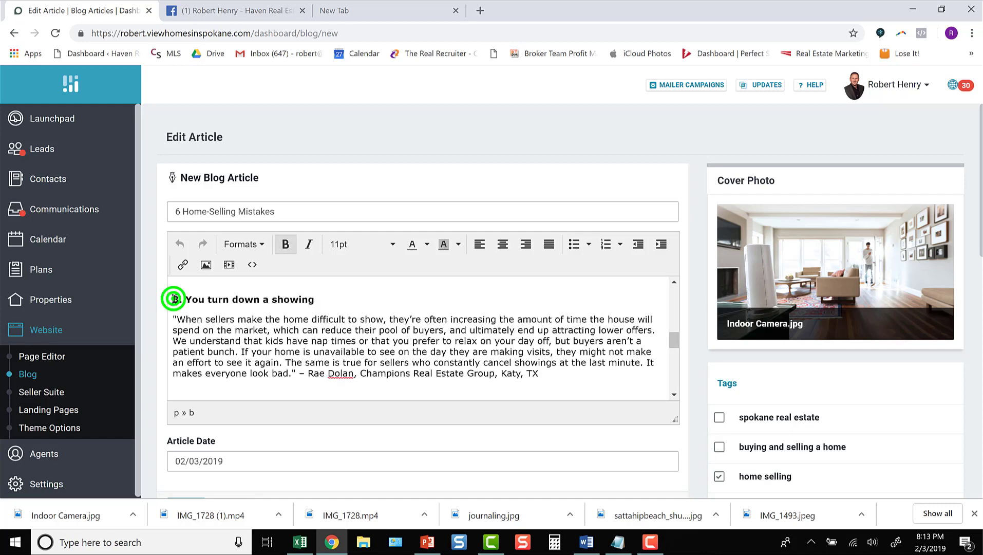
{"action": "left_click", "coordinate": [206, 264]}
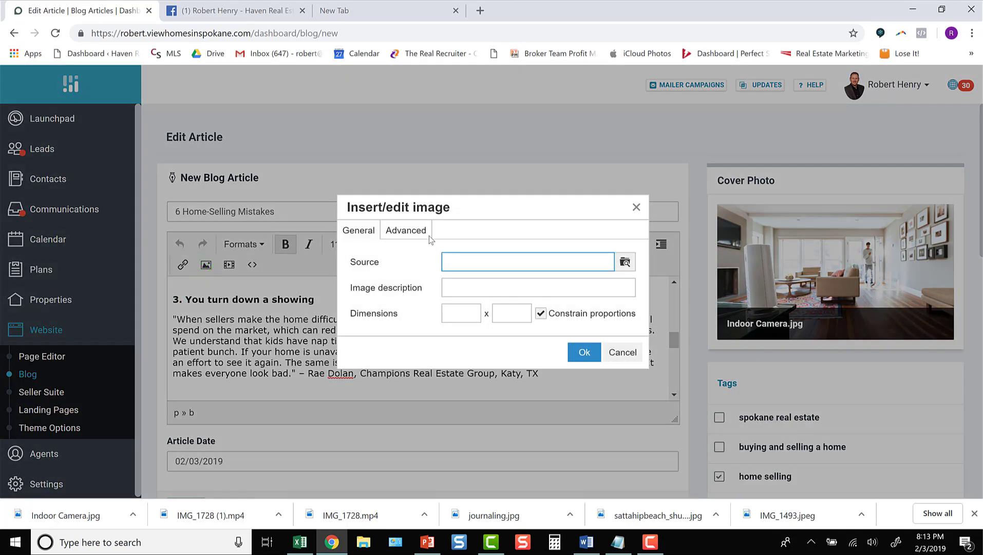
{"action": "left_click", "coordinate": [623, 262]}
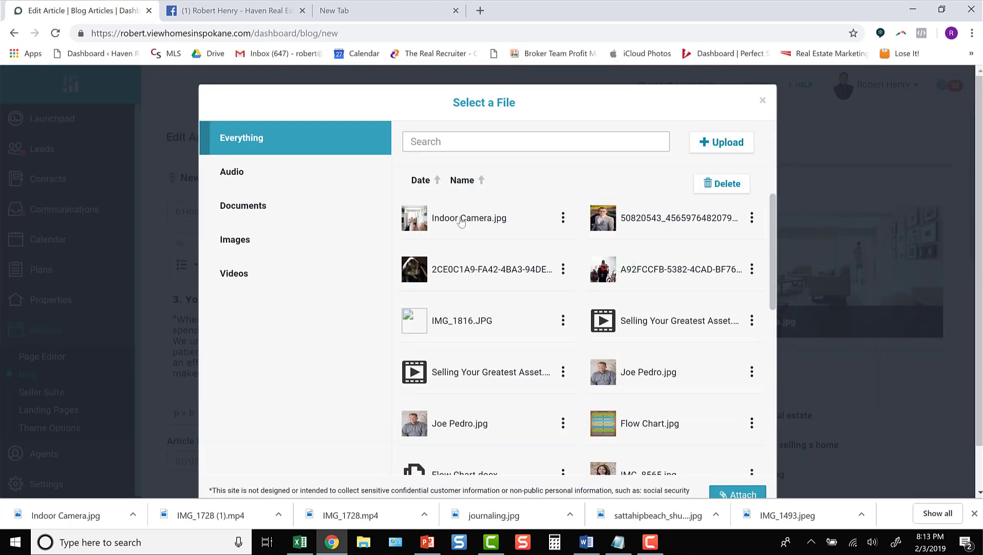
{"action": "left_click", "coordinate": [461, 221]}
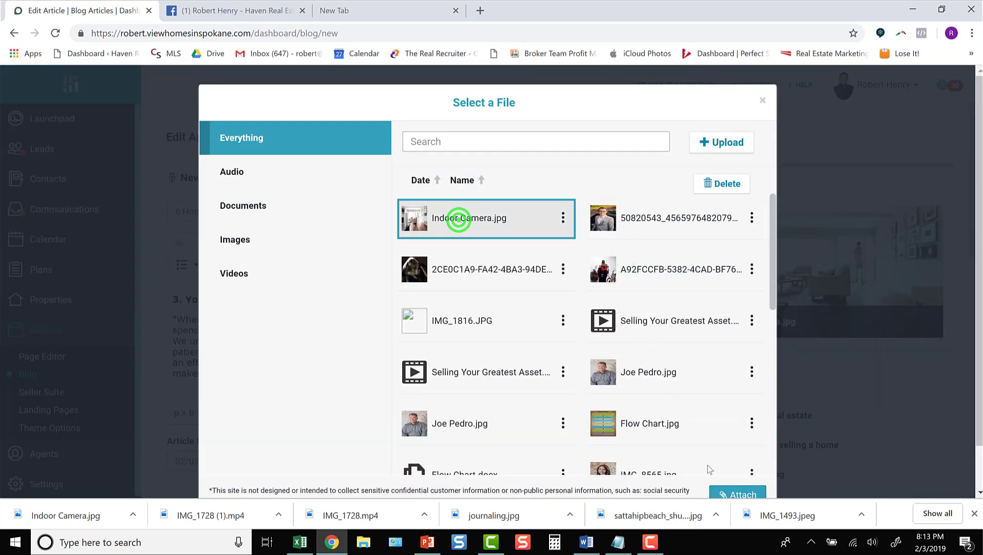
{"action": "left_click", "coordinate": [737, 494]}
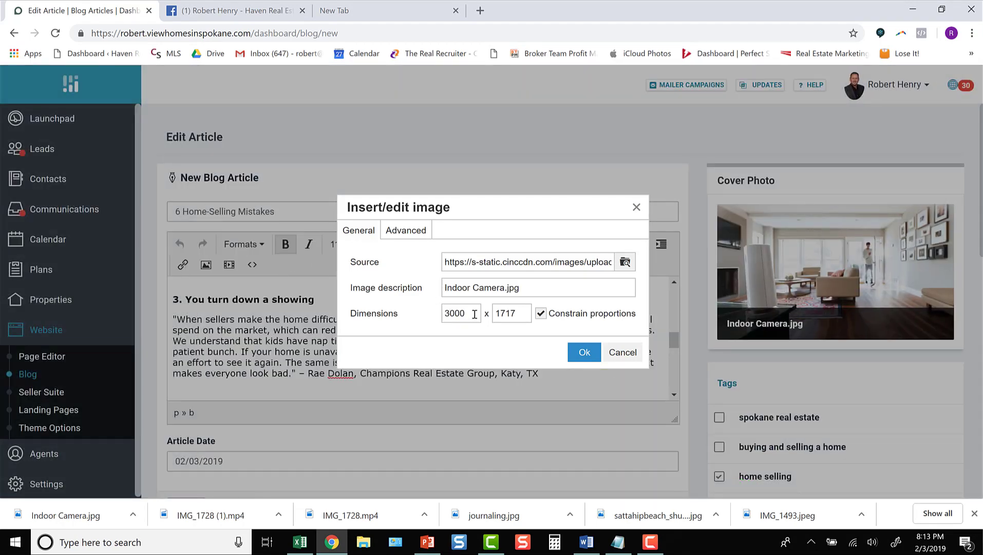
Step: Set the image width to 300 with proportions constrained and insert it into the article body
{"action": "left_click_drag", "start_coordinate": [474, 314], "coordinate": [438, 311]}
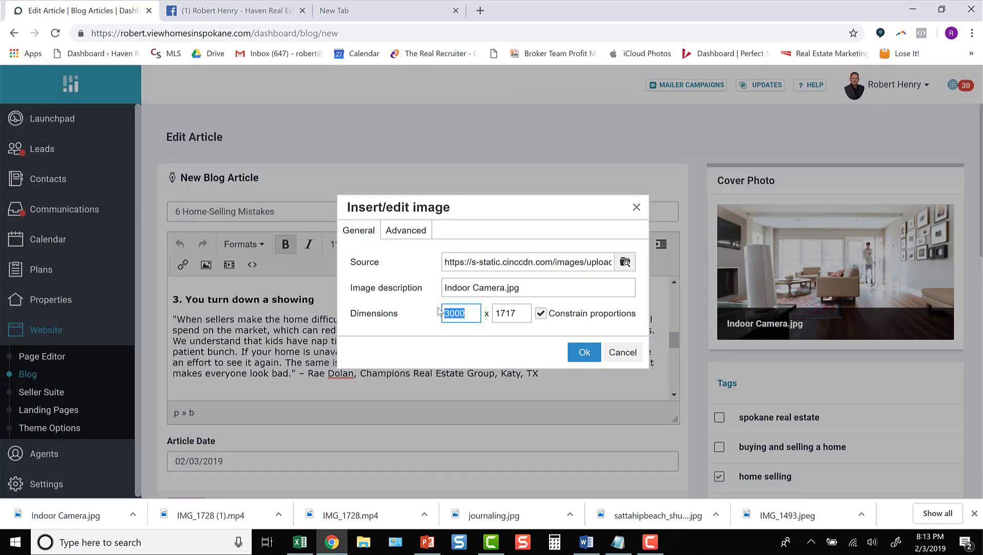
{"action": "type", "text": "300"}
{"action": "left_click", "coordinate": [493, 335]}
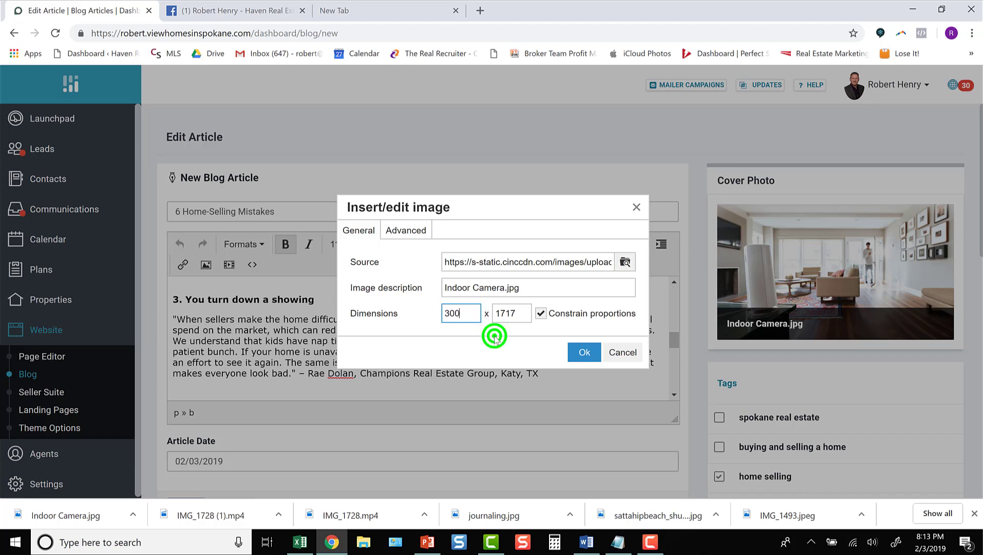
{"action": "left_click", "coordinate": [406, 231]}
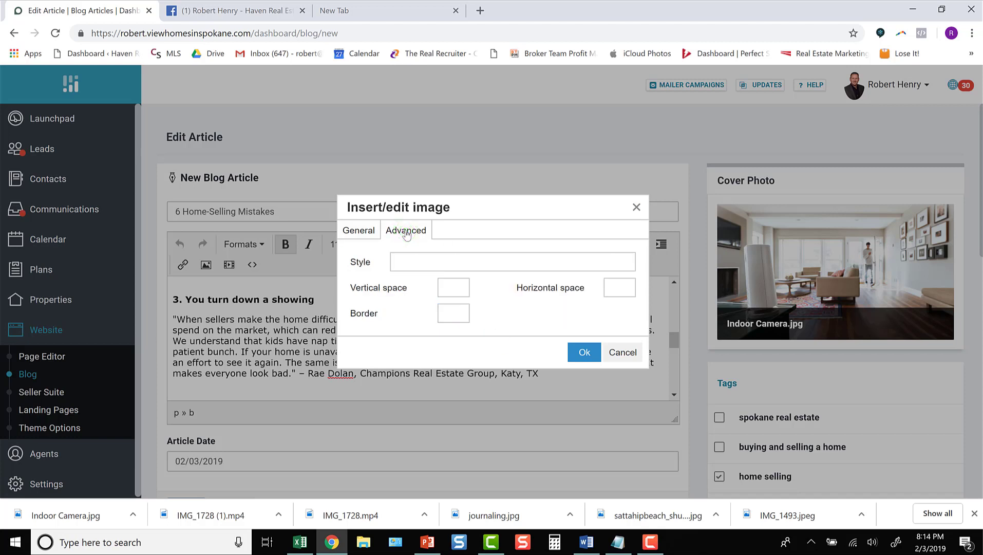
{"action": "left_click", "coordinate": [358, 231]}
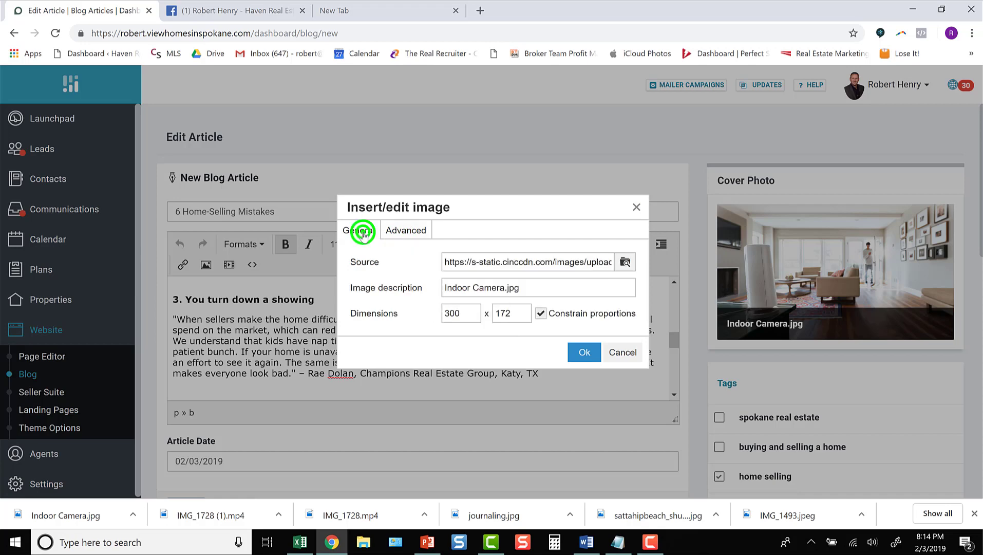
{"action": "left_click", "coordinate": [584, 353]}
Step: Delete the inserted image in front of the heading "3. You turn down a showing"
{"action": "scroll", "coordinate": [447, 342], "scroll_direction": "down", "scroll_amount": 4}
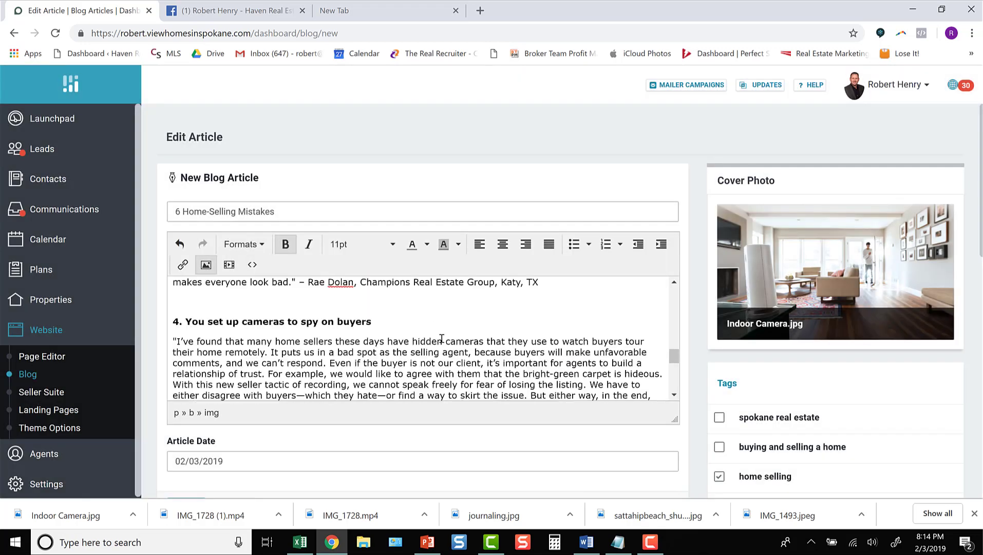
{"action": "scroll", "coordinate": [417, 327], "scroll_direction": "up", "scroll_amount": 1}
{"action": "scroll", "coordinate": [418, 328], "scroll_direction": "up", "scroll_amount": 1}
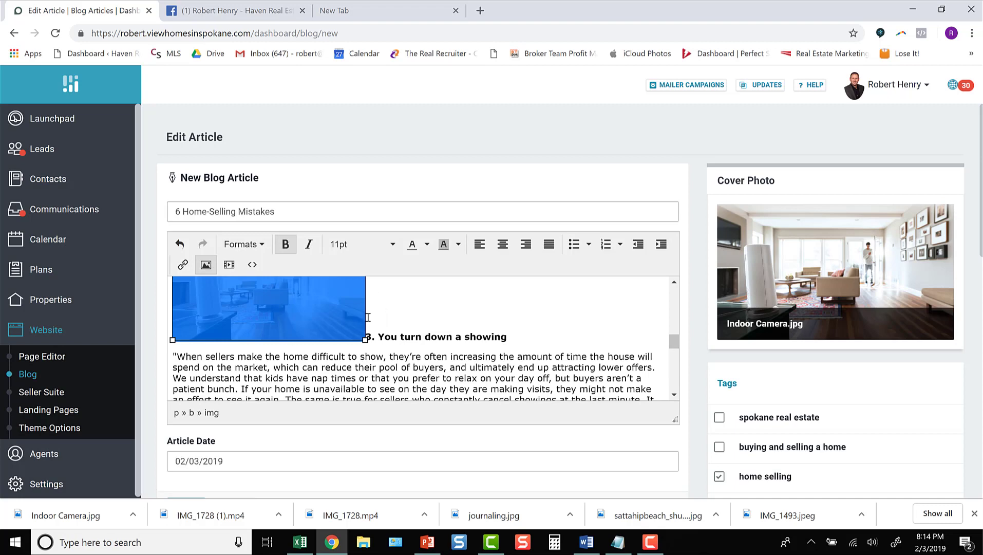
{"action": "scroll", "coordinate": [425, 319], "scroll_direction": "up", "scroll_amount": 1}
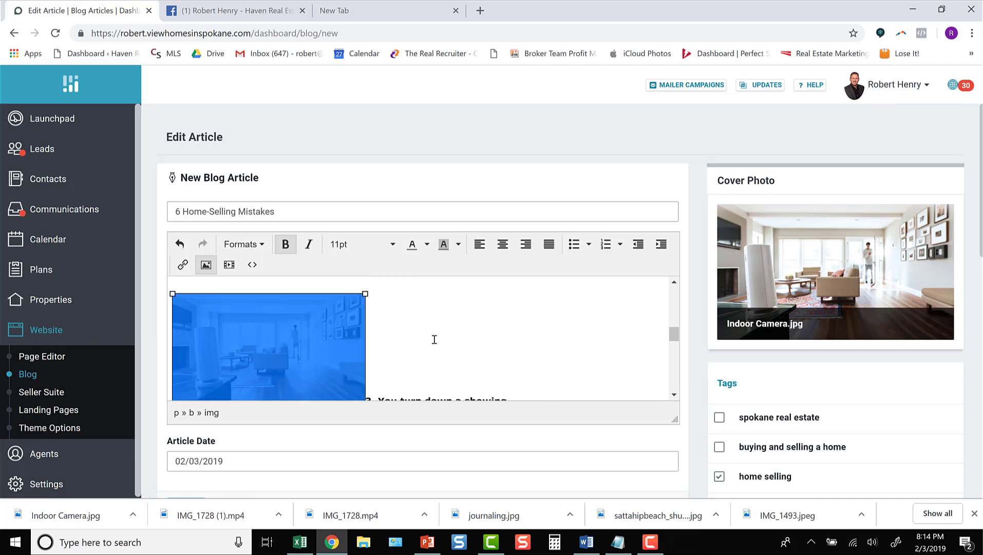
{"action": "scroll", "coordinate": [434, 339], "scroll_direction": "down", "scroll_amount": 2}
{"action": "scroll", "coordinate": [434, 339], "scroll_direction": "up", "scroll_amount": 1}
{"action": "left_click", "coordinate": [329, 319]}
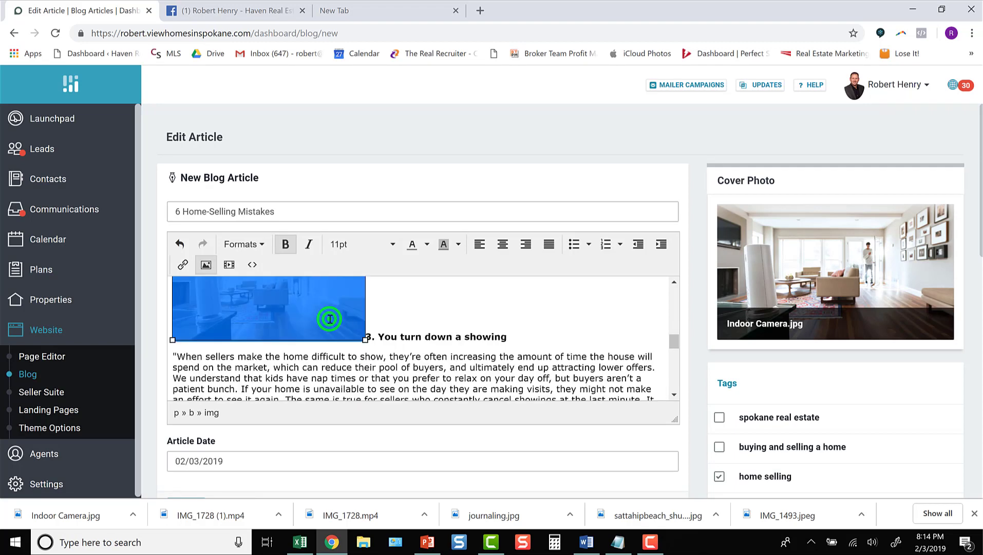
{"action": "key", "text": "Delete"}
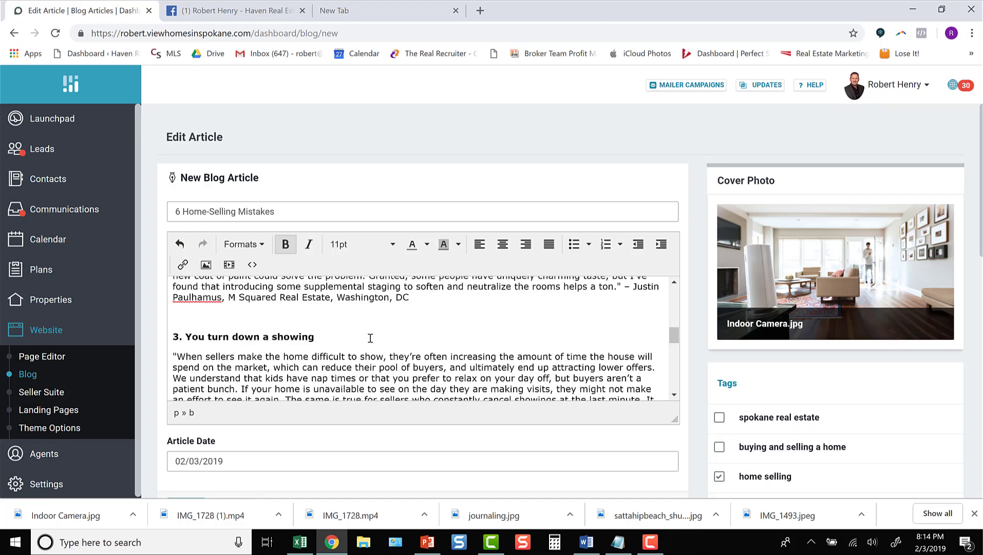
Step: Enable the article as live and save it
{"action": "scroll", "coordinate": [370, 338], "scroll_direction": "down", "scroll_amount": 8}
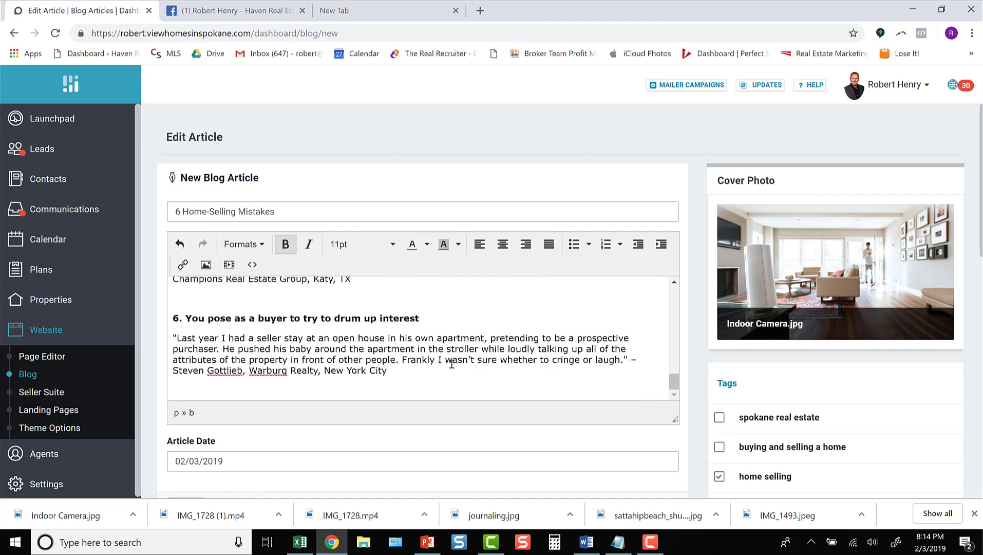
{"action": "scroll", "coordinate": [468, 372], "scroll_direction": "down", "scroll_amount": 6}
{"action": "scroll", "coordinate": [468, 372], "scroll_direction": "up", "scroll_amount": 3}
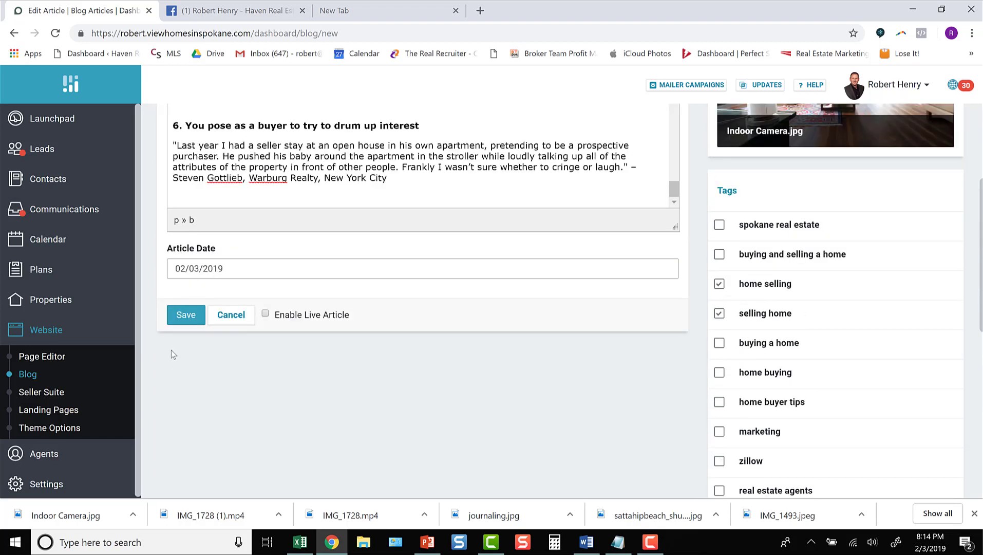
{"action": "left_click", "coordinate": [265, 314]}
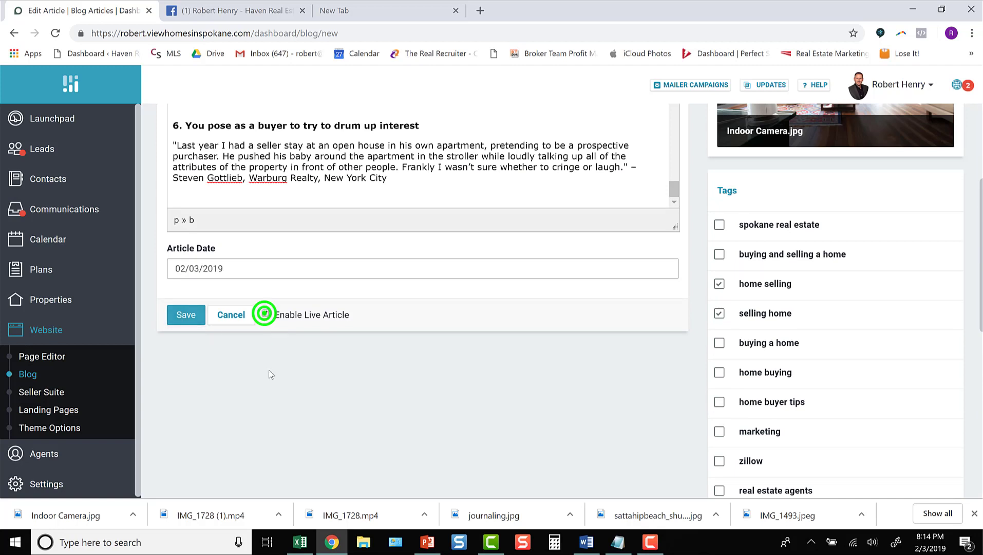
{"action": "left_click", "coordinate": [174, 317]}
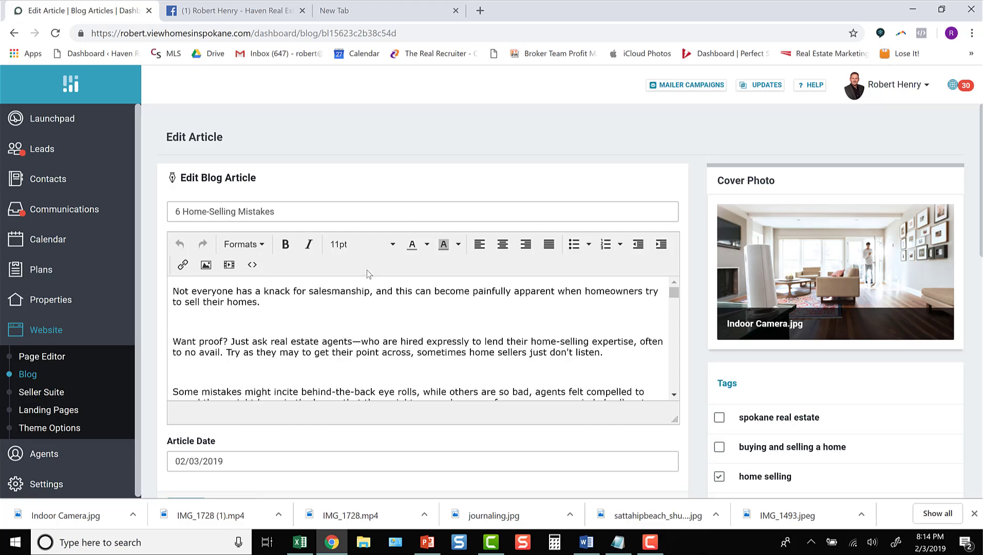
Step: Open the View Homes in Spokane website in the empty browser tab and go to its blog page
{"action": "scroll", "coordinate": [380, 265], "scroll_direction": "down", "scroll_amount": 2}
{"action": "scroll", "coordinate": [398, 216], "scroll_direction": "up", "scroll_amount": 2}
{"action": "left_click", "coordinate": [361, 9]}
{"action": "left_click", "coordinate": [329, 29]}
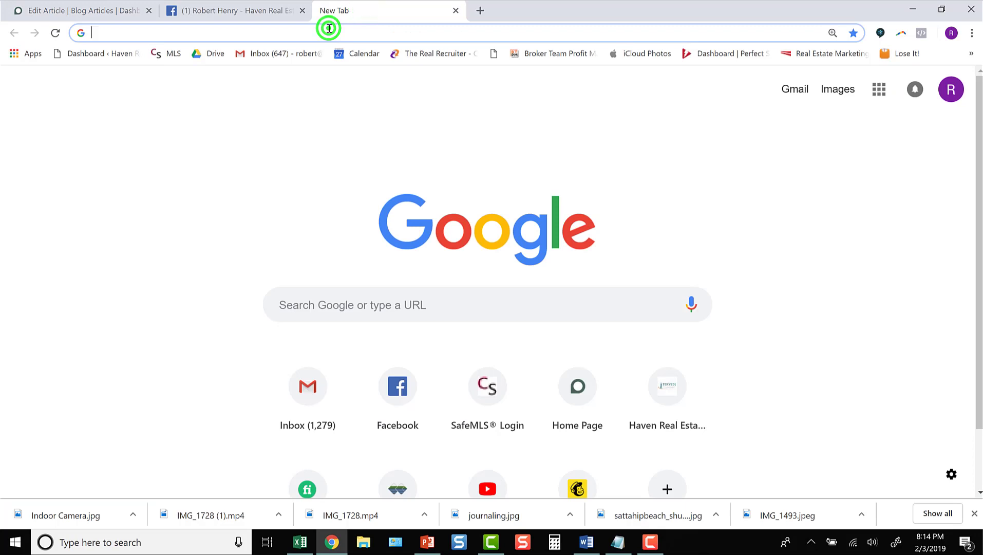
{"action": "type", "text": "robert"}
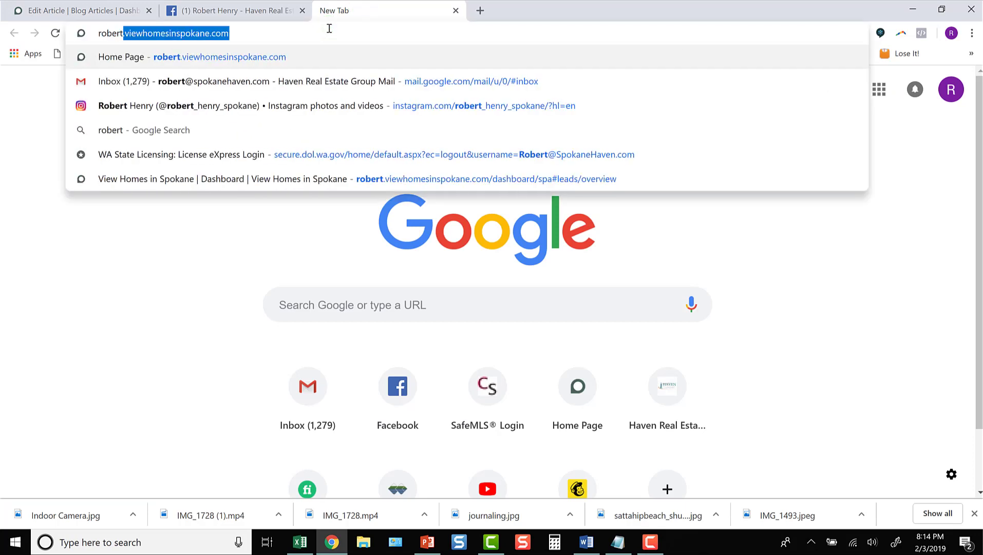
{"action": "key", "text": "Return"}
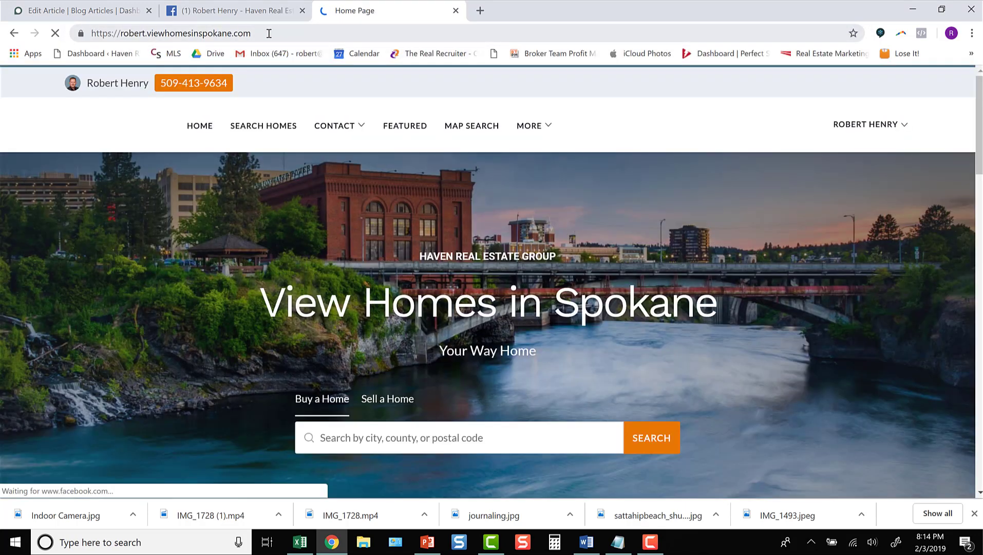
{"action": "left_click", "coordinate": [532, 127]}
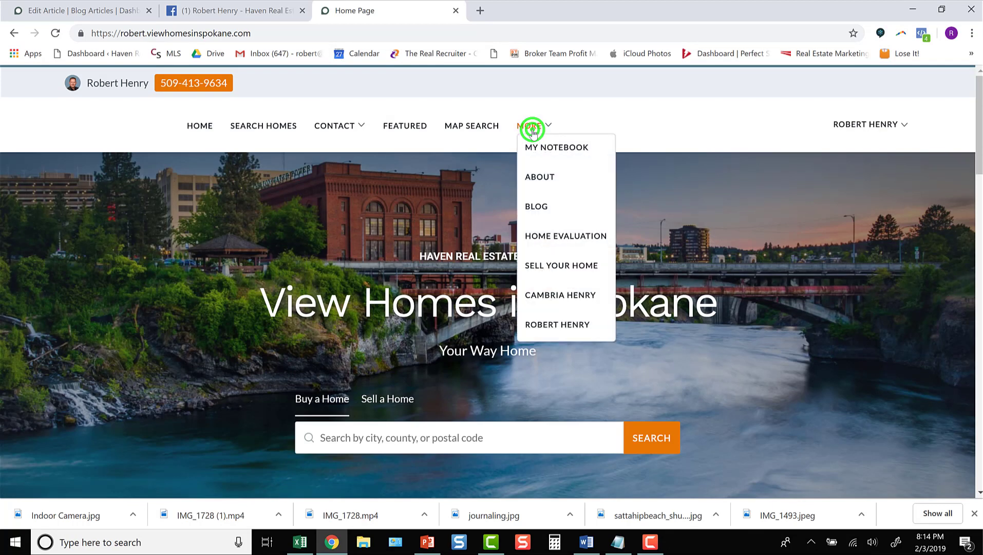
{"action": "left_click", "coordinate": [536, 206]}
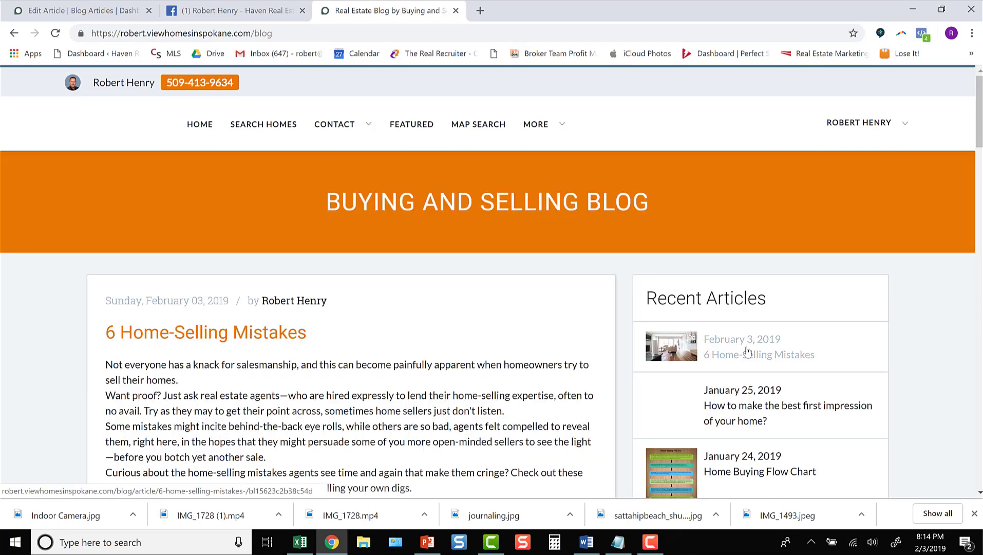
Step: Open the published "6 Home-Selling Mistakes" article from the recent articles and review its cover photo, paragraph spacing and tags
{"action": "left_click", "coordinate": [747, 351]}
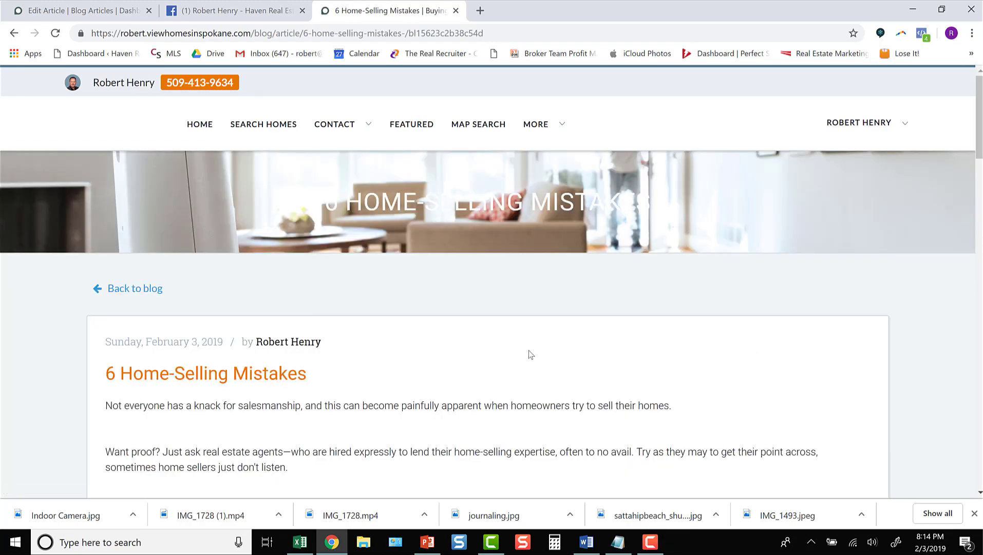
{"action": "scroll", "coordinate": [497, 259], "scroll_direction": "down", "scroll_amount": 8}
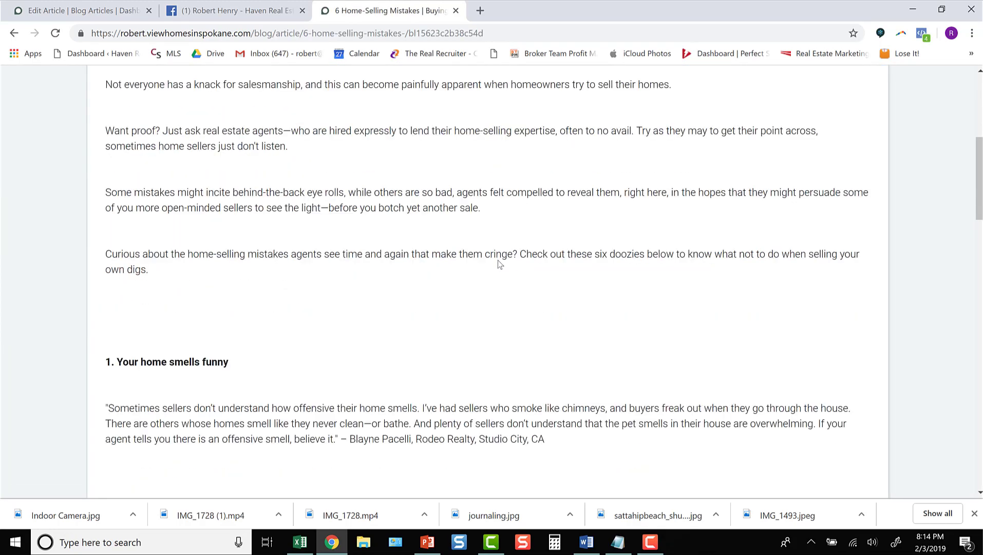
{"action": "scroll", "coordinate": [497, 259], "scroll_direction": "up", "scroll_amount": 8}
{"action": "scroll", "coordinate": [498, 261], "scroll_direction": "down", "scroll_amount": 5}
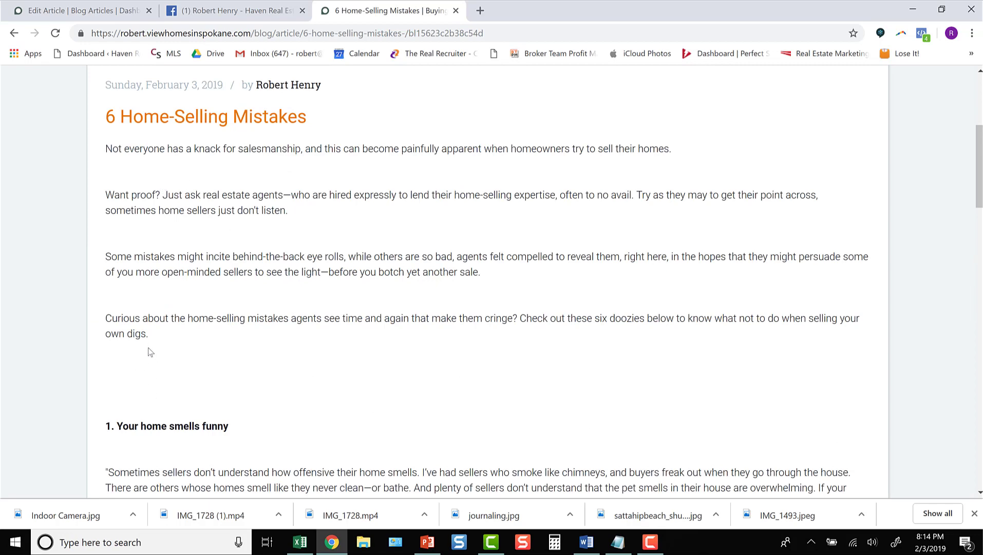
{"action": "scroll", "coordinate": [132, 351], "scroll_direction": "down", "scroll_amount": 15}
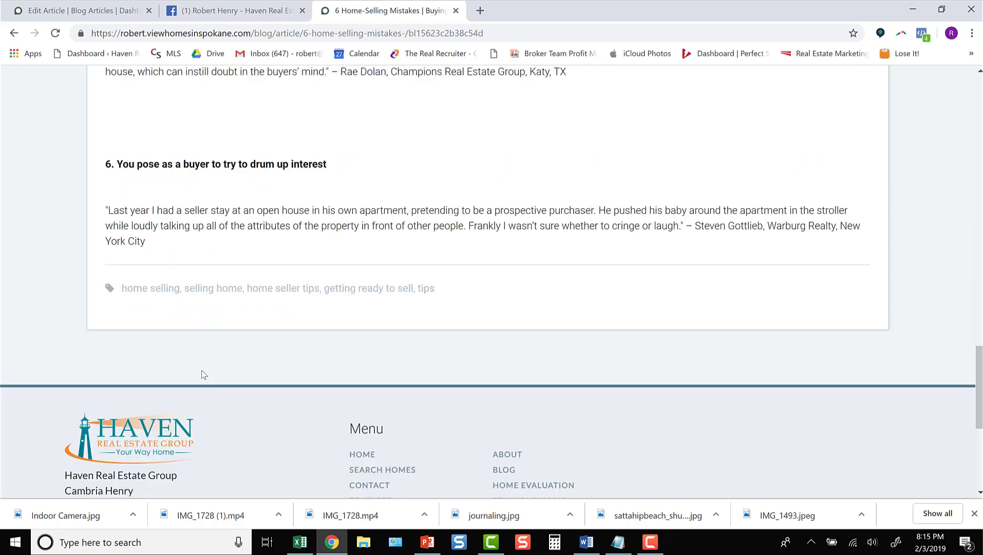
{"action": "scroll", "coordinate": [203, 362], "scroll_direction": "up", "scroll_amount": 10}
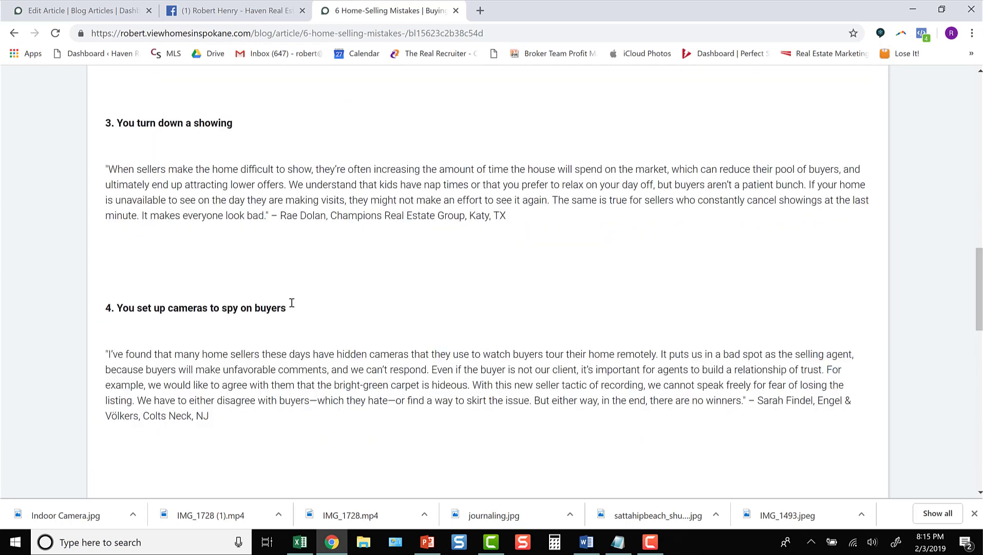
Step: Return to the article editor and delete the blank lines between the four introductory paragraphs of the body
{"action": "left_click", "coordinate": [95, 7]}
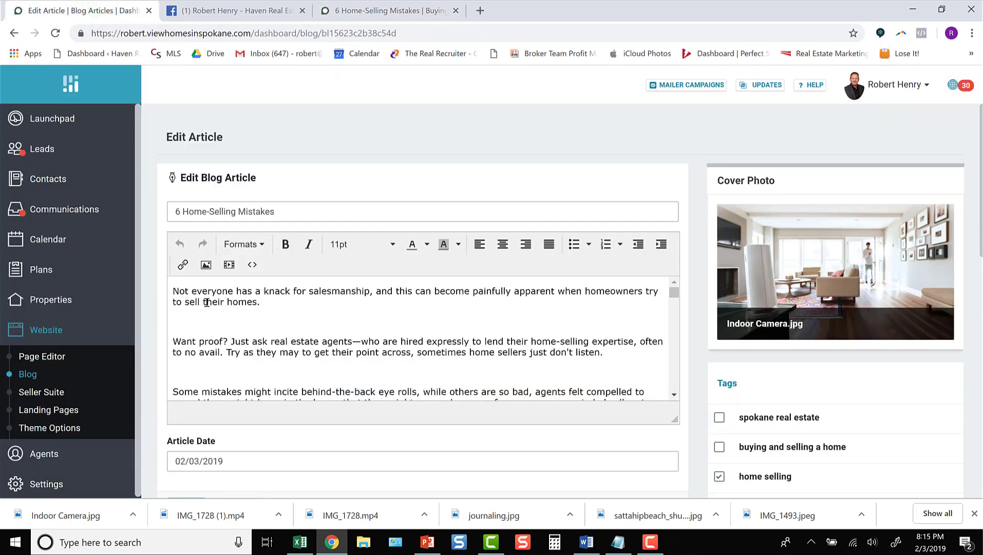
{"action": "left_click", "coordinate": [269, 304]}
{"action": "key", "text": "Delete"}
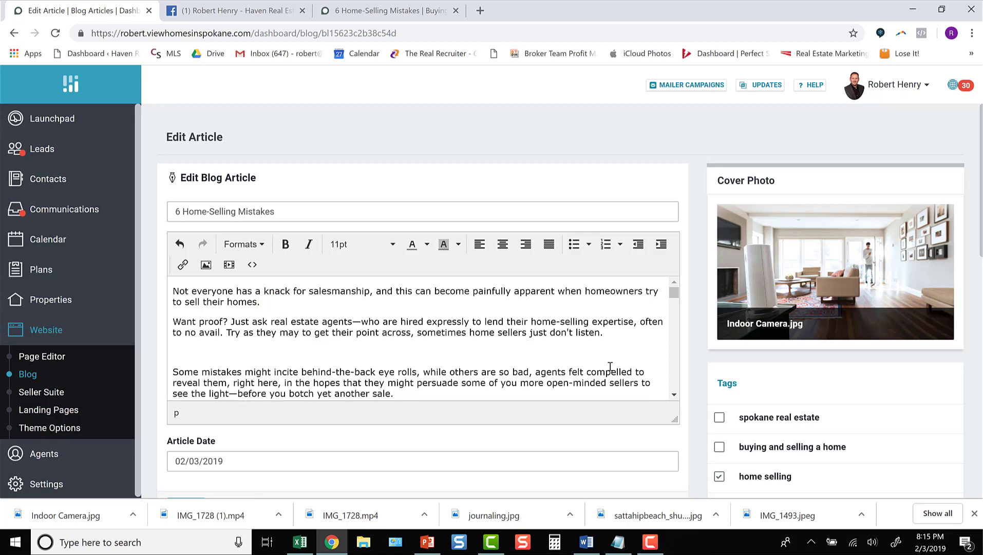
{"action": "left_click", "coordinate": [612, 333]}
{"action": "key", "text": "Delete"}
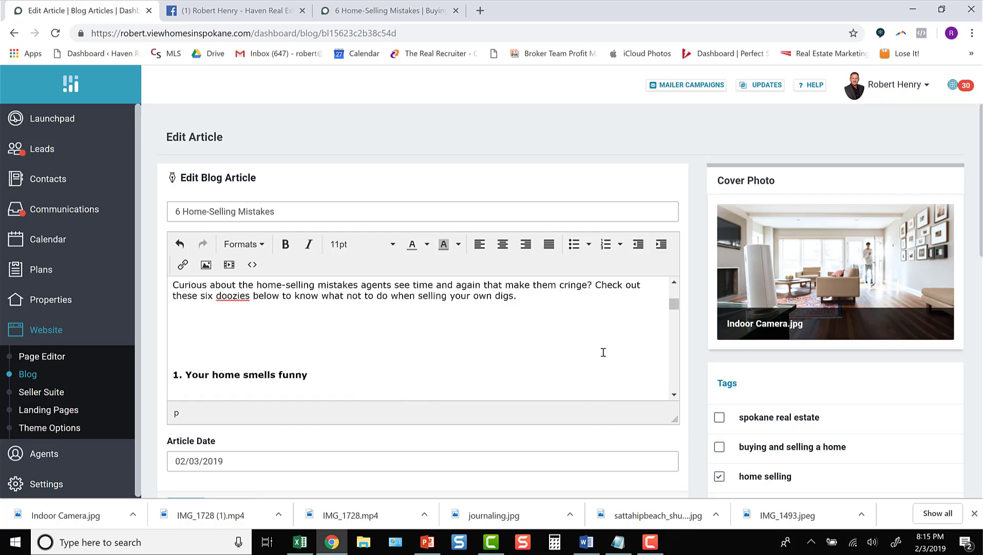
{"action": "scroll", "coordinate": [454, 327], "scroll_direction": "down", "scroll_amount": 1}
{"action": "scroll", "coordinate": [459, 331], "scroll_direction": "up", "scroll_amount": 1}
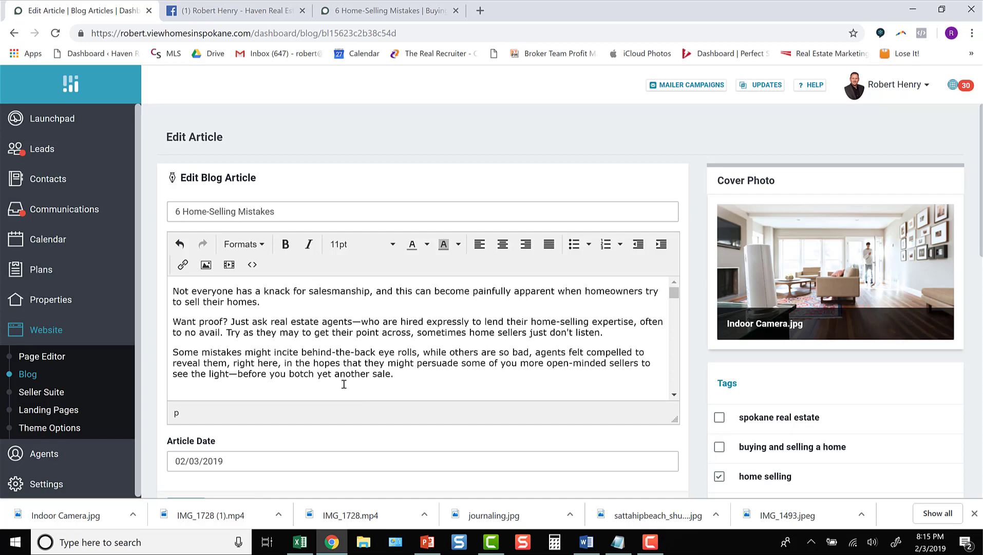
{"action": "scroll", "coordinate": [413, 379], "scroll_direction": "down", "scroll_amount": 1}
{"action": "left_click", "coordinate": [417, 314]}
{"action": "key", "text": "BackSpace"}
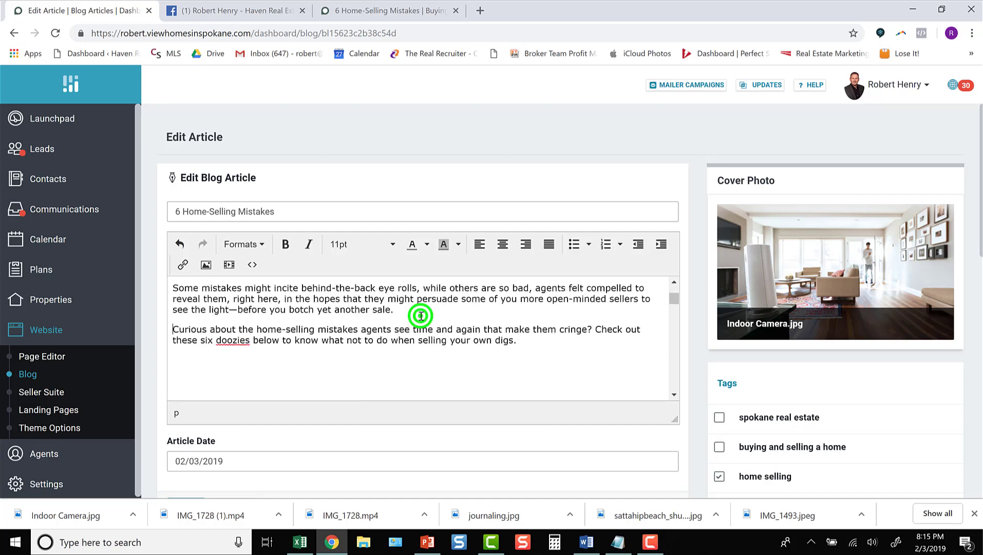
Step: Delete the blank lines around the six numbered mistake headings through the end of the article body and save the article
{"action": "left_click", "coordinate": [531, 347]}
{"action": "key", "text": "Return"}
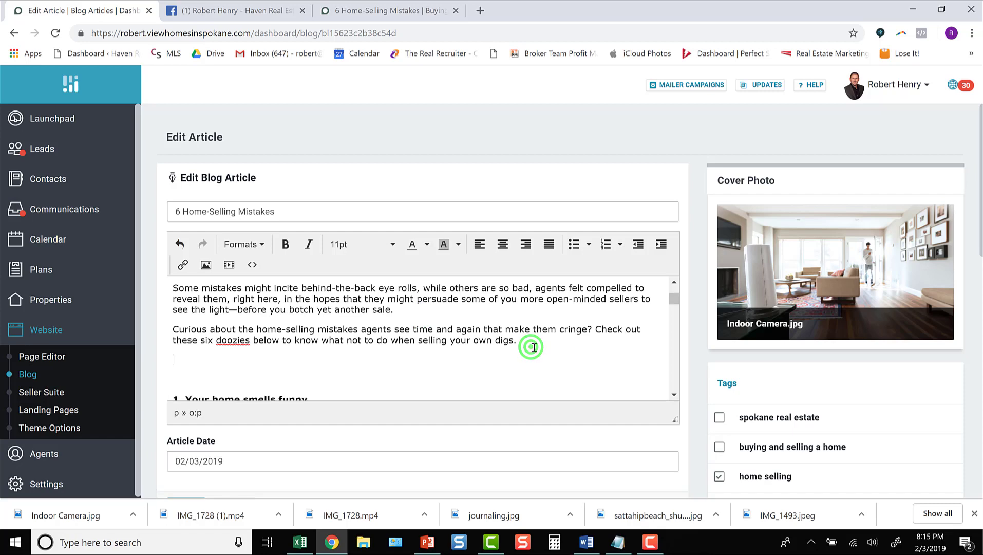
{"action": "key", "text": "Delete"}
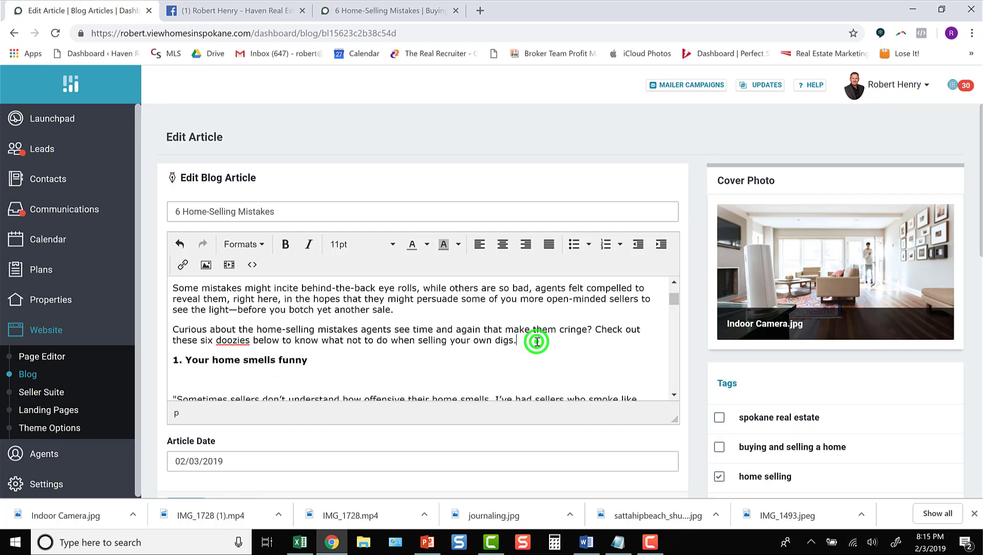
{"action": "scroll", "coordinate": [536, 341], "scroll_direction": "down", "scroll_amount": 10}
{"action": "left_click", "coordinate": [190, 316]}
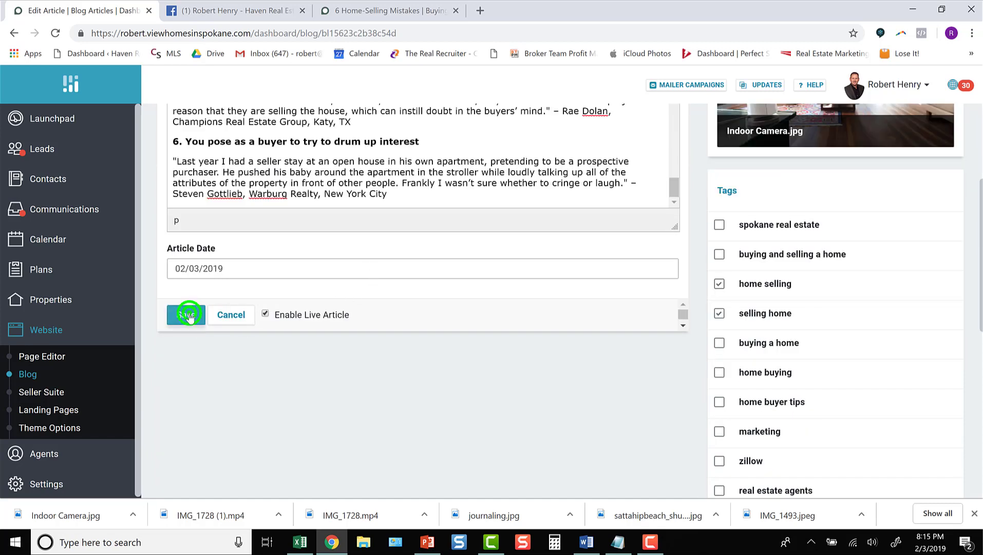
Step: Reload the published "6 Home-Selling Mistakes" article and review its paragraph spacing from the last sections up to the title
{"action": "left_click", "coordinate": [396, 10]}
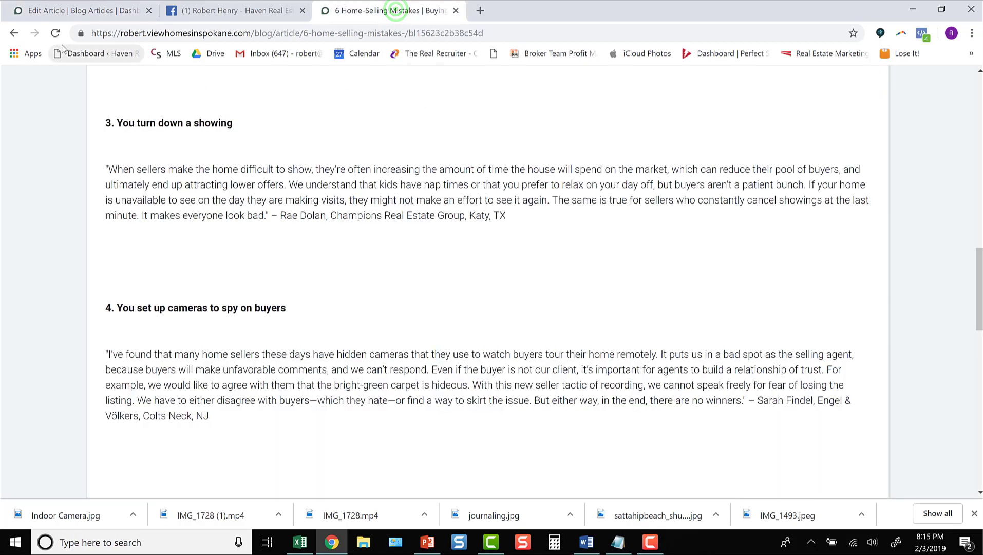
{"action": "left_click", "coordinate": [50, 35]}
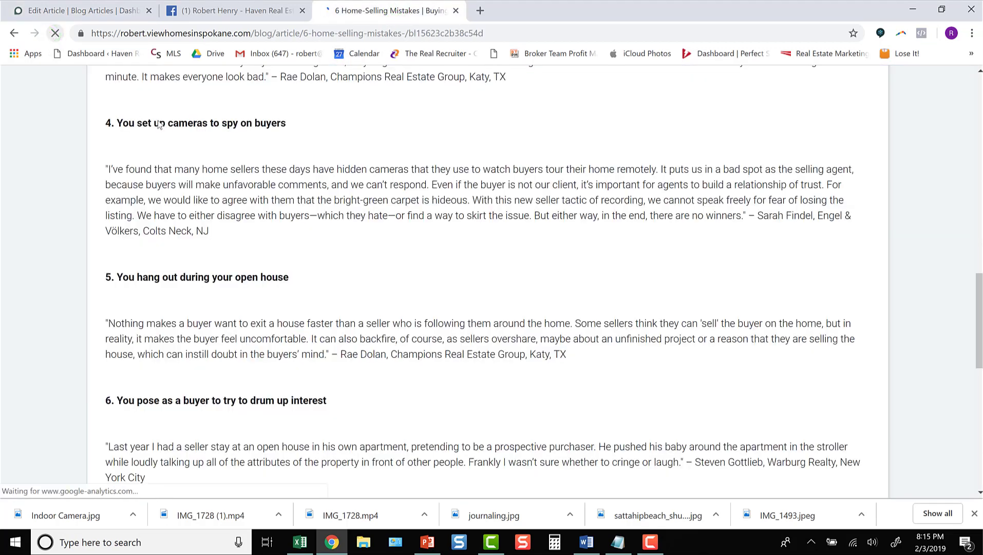
{"action": "scroll", "coordinate": [308, 238], "scroll_direction": "up", "scroll_amount": 8}
{"action": "scroll", "coordinate": [320, 243], "scroll_direction": "up", "scroll_amount": 10}
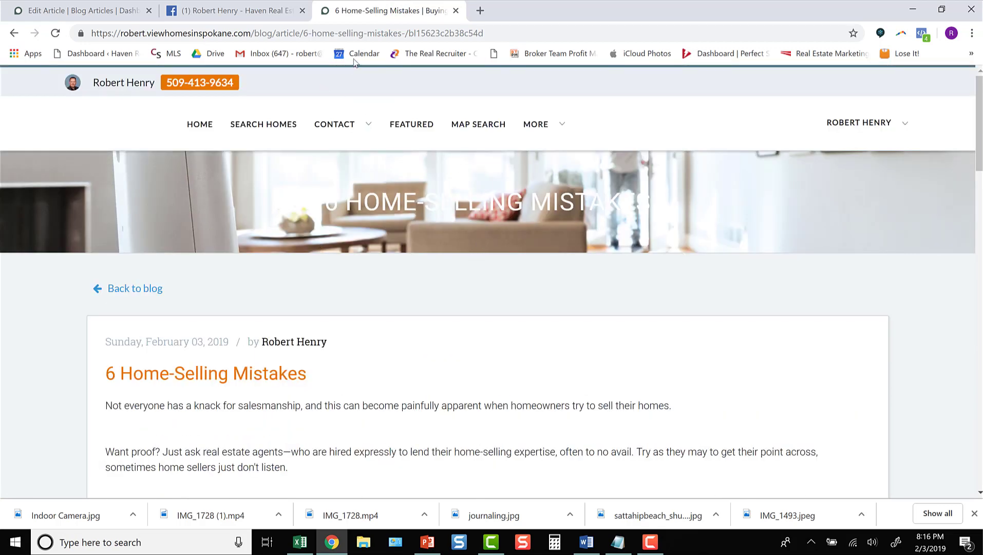
Step: Copy the full web address of the published "6 Home-Selling Mistakes" article
{"action": "left_click", "coordinate": [220, 9]}
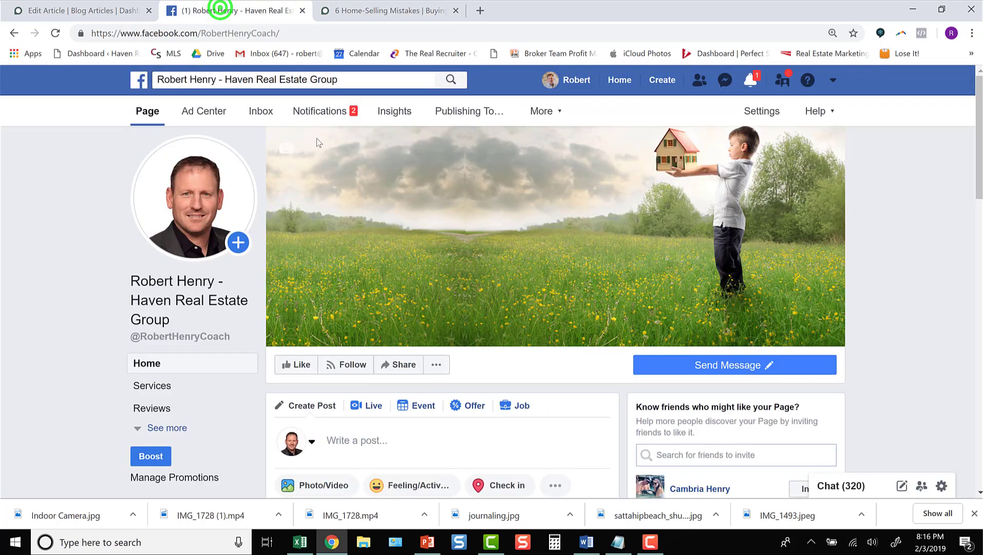
{"action": "left_click", "coordinate": [413, 9]}
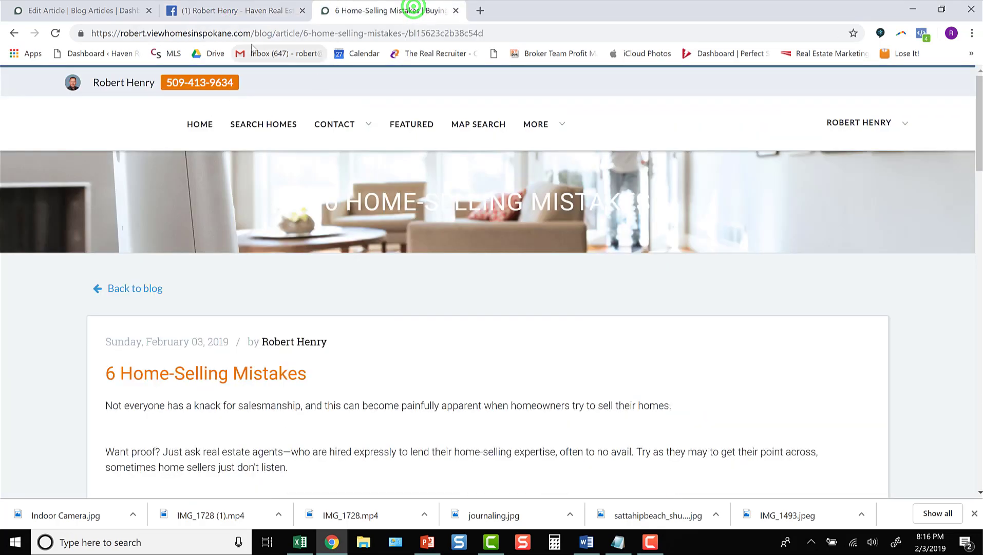
{"action": "double_click", "coordinate": [131, 34]}
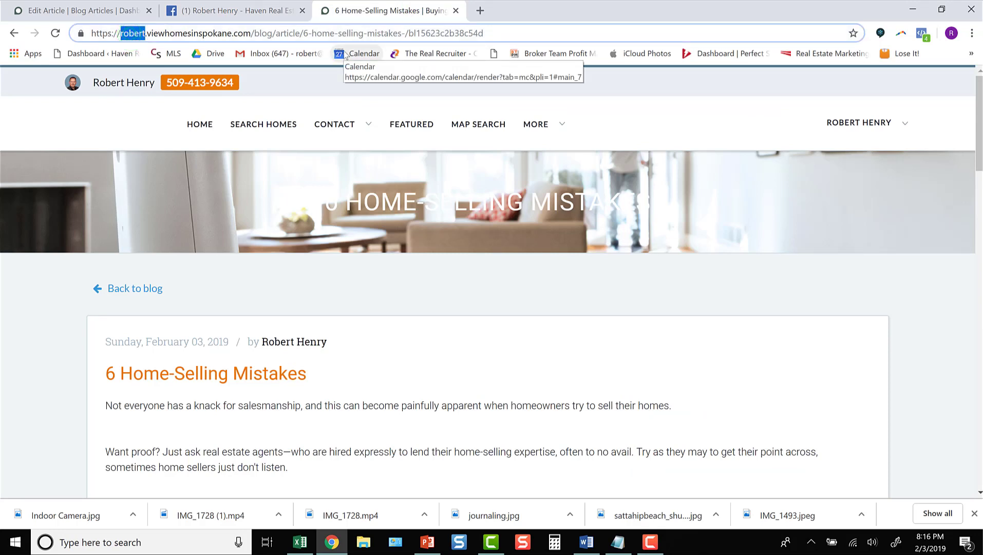
{"action": "left_click", "coordinate": [504, 32]}
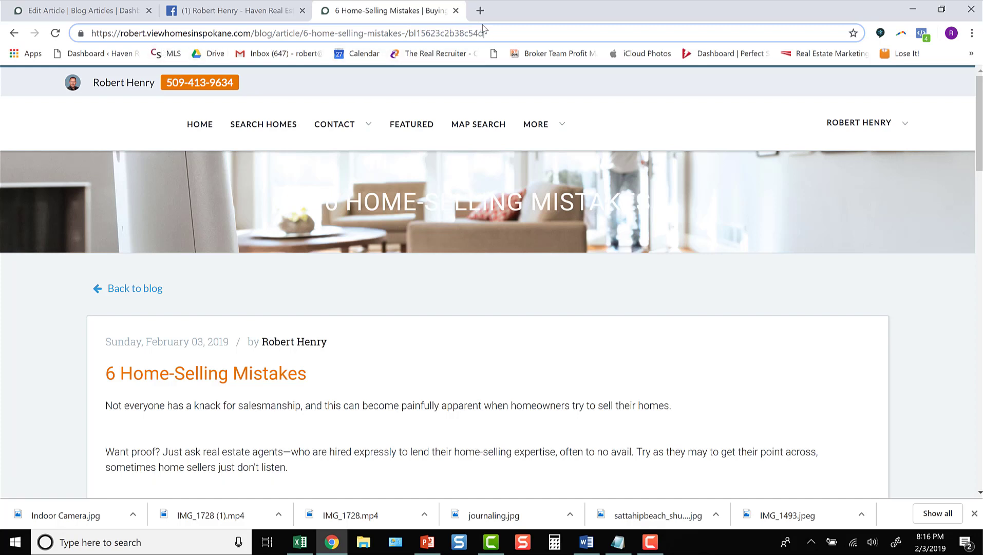
{"action": "left_click_drag", "start_coordinate": [486, 32], "coordinate": [154, 35]}
{"action": "right_click", "coordinate": [154, 35]}
{"action": "left_click", "coordinate": [196, 105]}
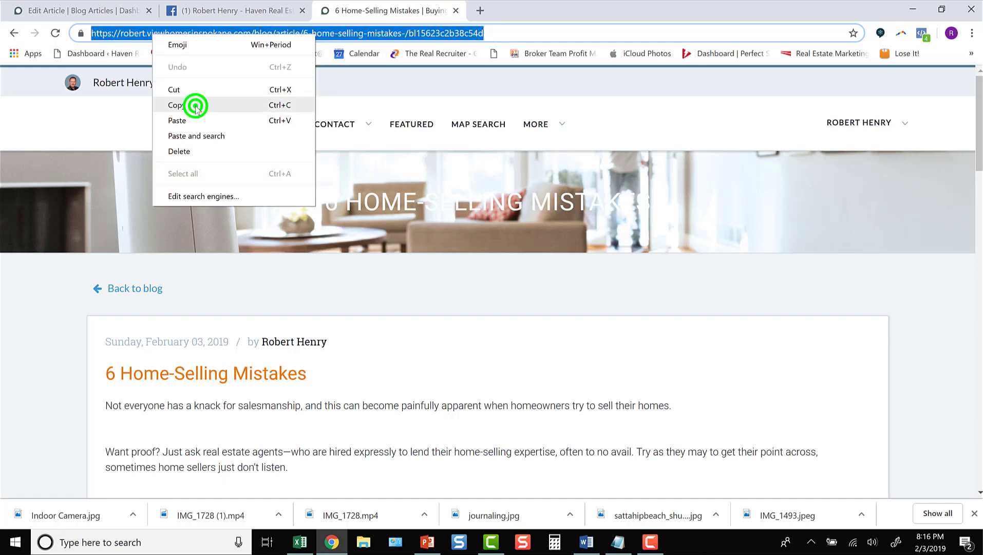
Step: Try the copied article address in a new post on the Facebook business page to check its link preview, and close the post
{"action": "left_click", "coordinate": [209, 11]}
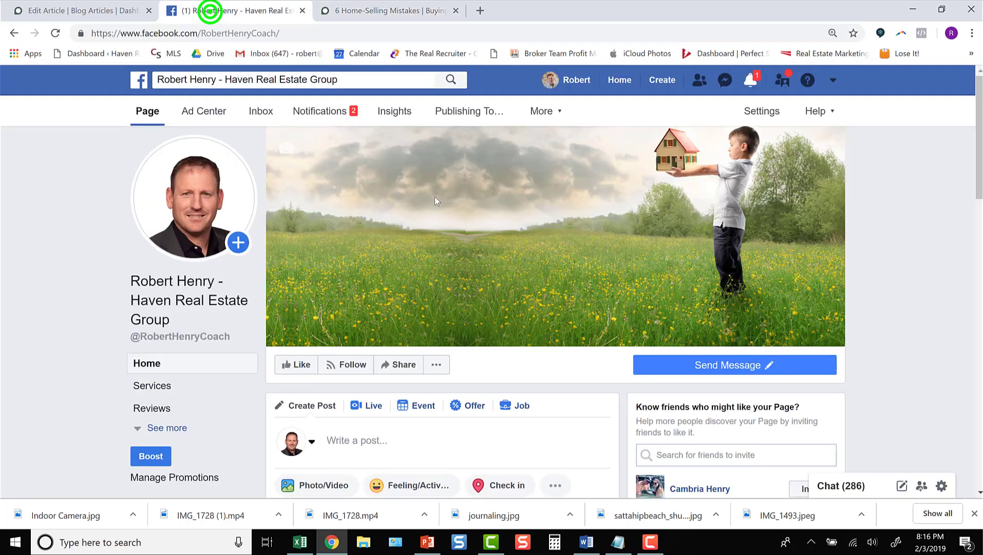
{"action": "scroll", "coordinate": [390, 409], "scroll_direction": "down", "scroll_amount": 3}
{"action": "left_click", "coordinate": [346, 246]}
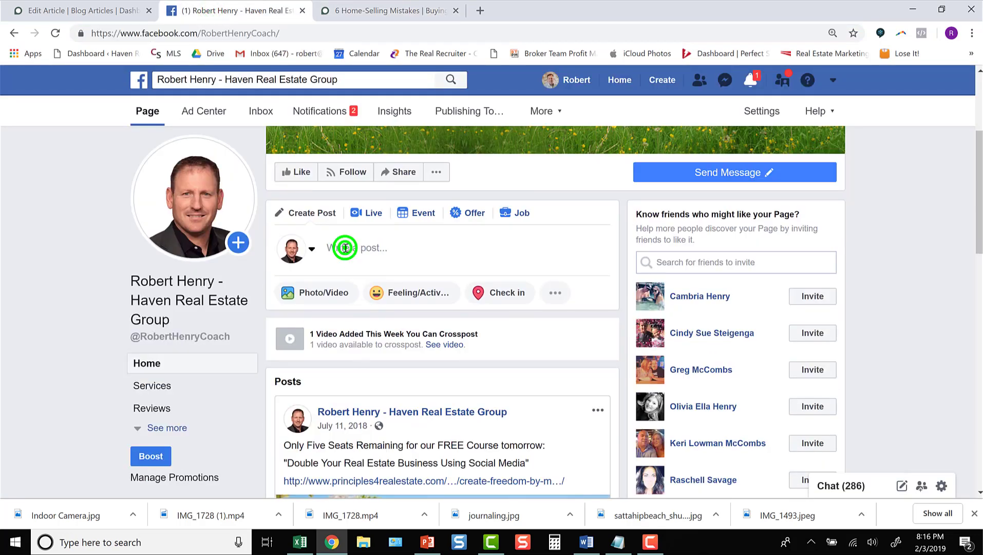
{"action": "key", "text": "ctrl+v"}
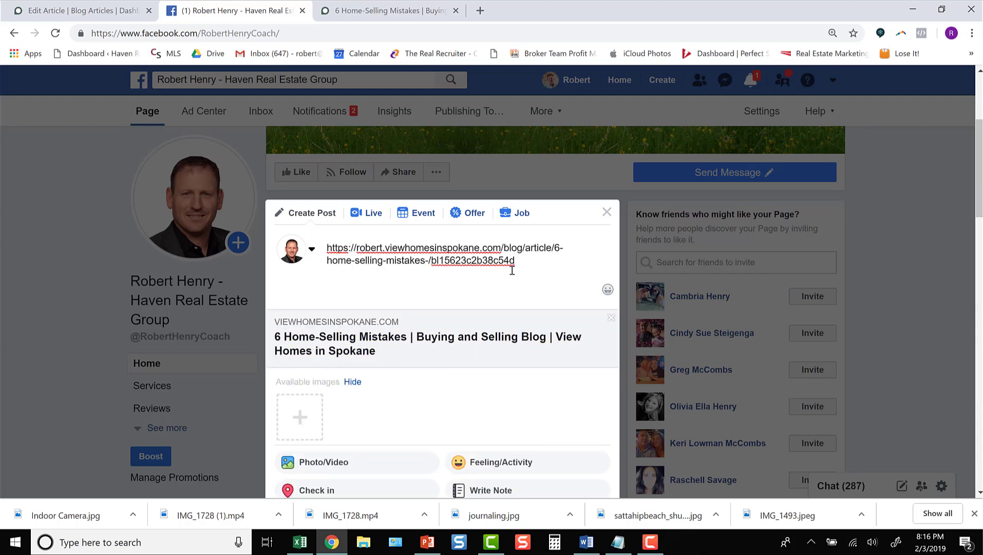
{"action": "left_click", "coordinate": [607, 213]}
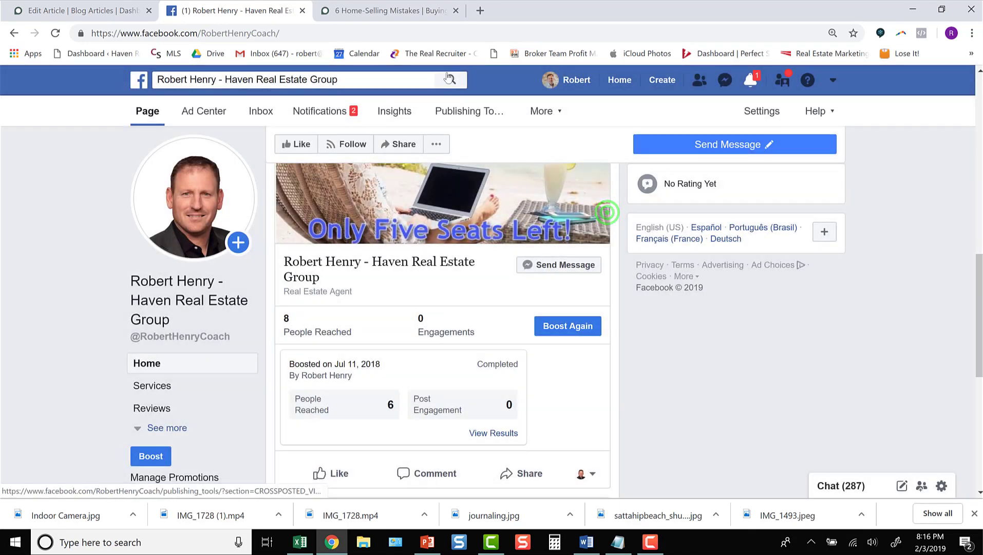
Step: Search for "facebook debugger" in a new browser tab and open Facebook's Sharing Debugger
{"action": "left_click", "coordinate": [482, 12]}
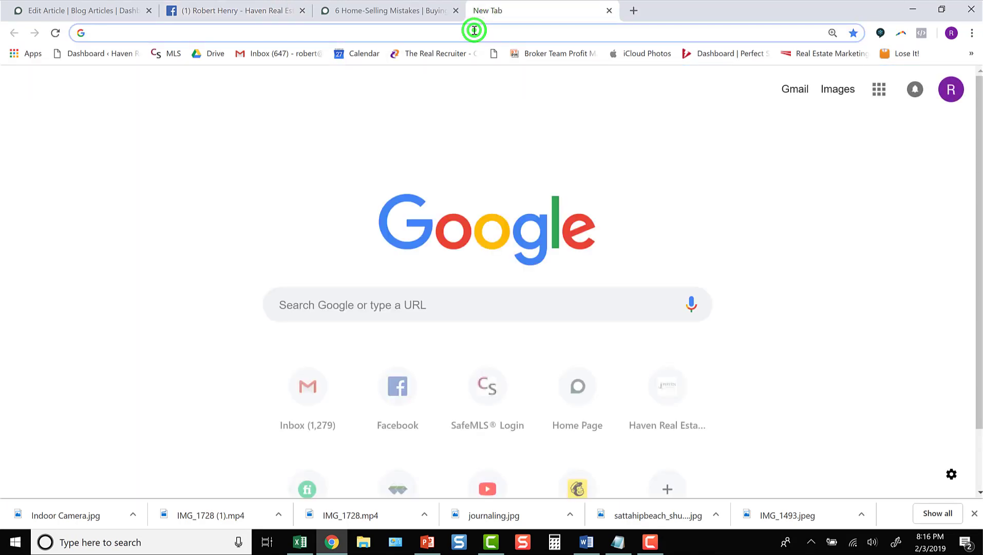
{"action": "type", "text": "facebook"}
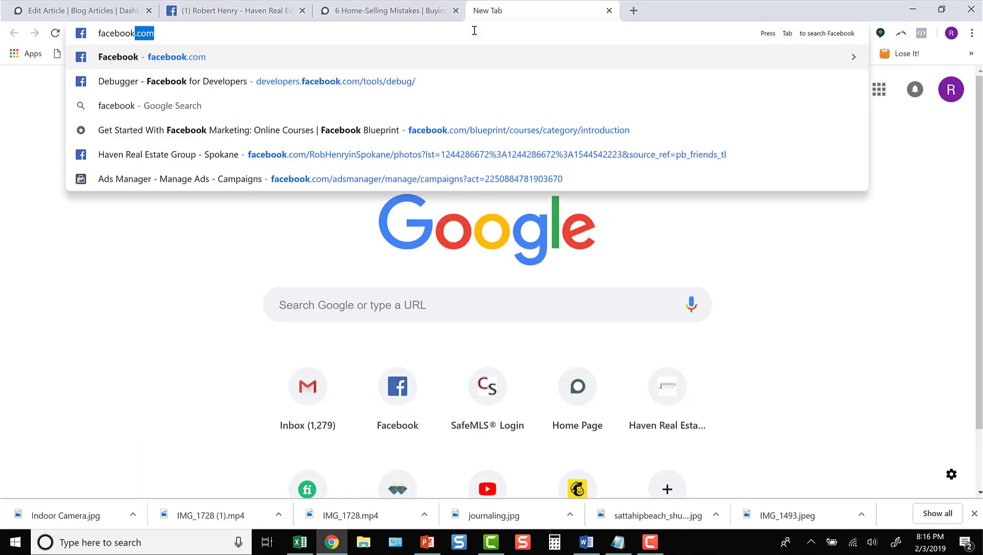
{"action": "type", "text": " debugger"}
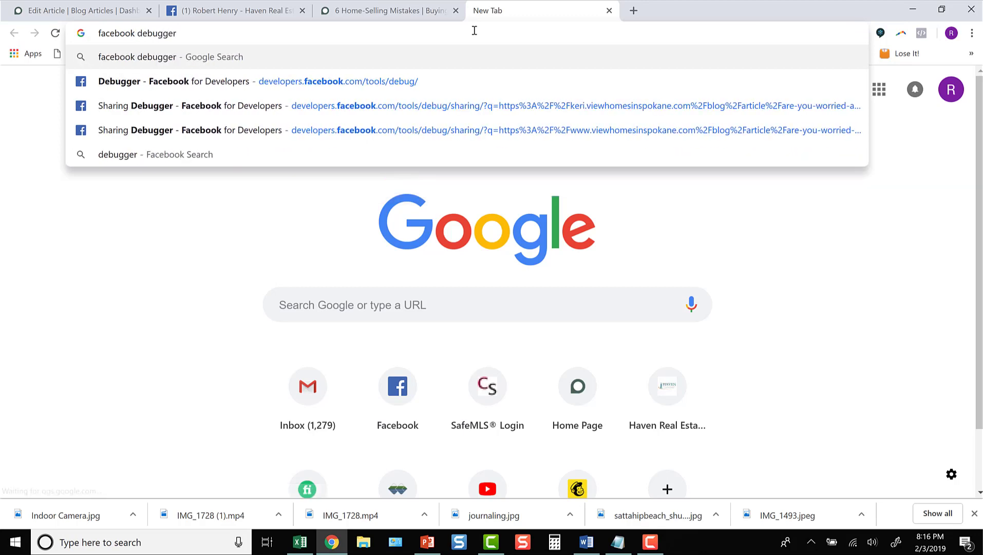
{"action": "key", "text": "Return"}
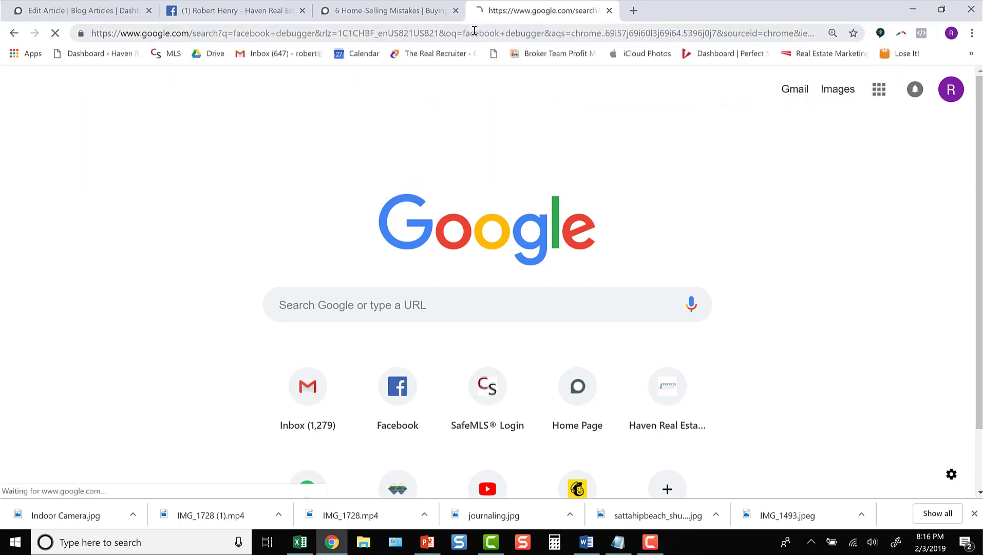
{"action": "left_click", "coordinate": [284, 216]}
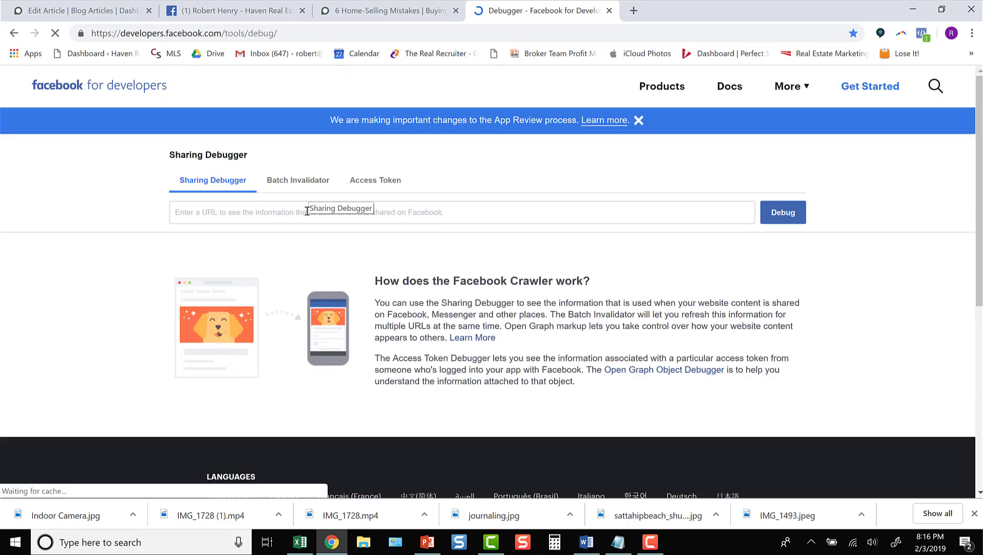
Step: Debug the copied "6 Home-Selling Mistakes" article address in the Sharing Debugger
{"action": "left_click", "coordinate": [306, 212]}
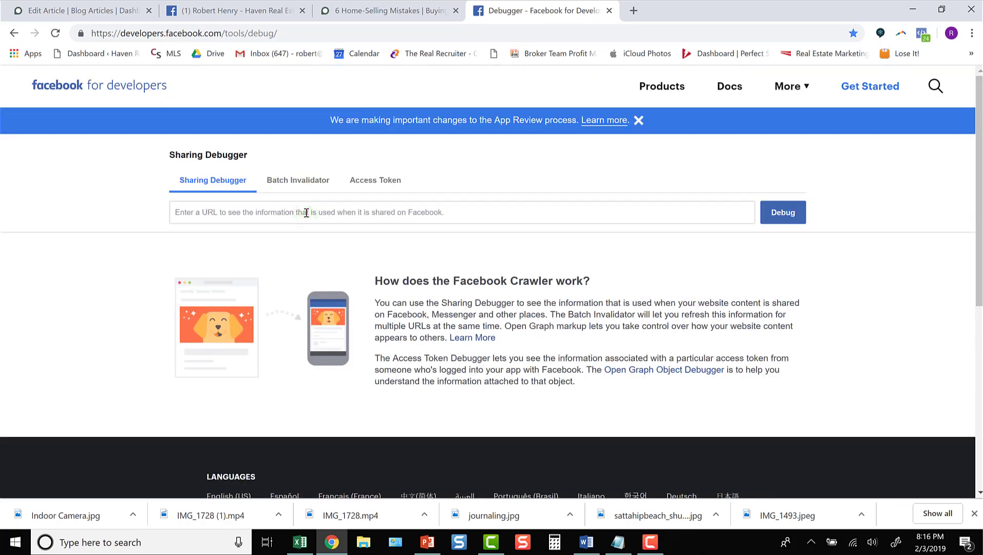
{"action": "key", "text": "ctrl+v"}
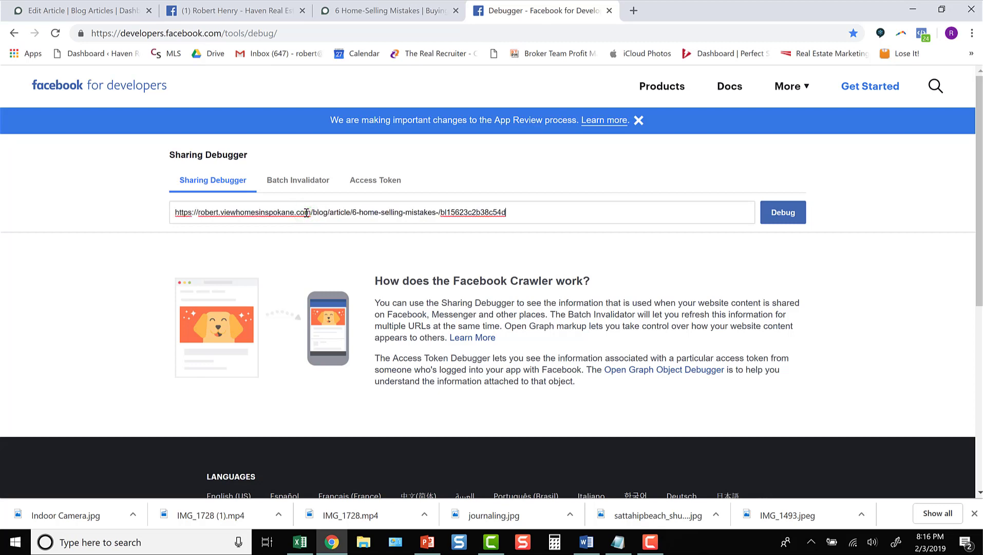
{"action": "left_click", "coordinate": [783, 213]}
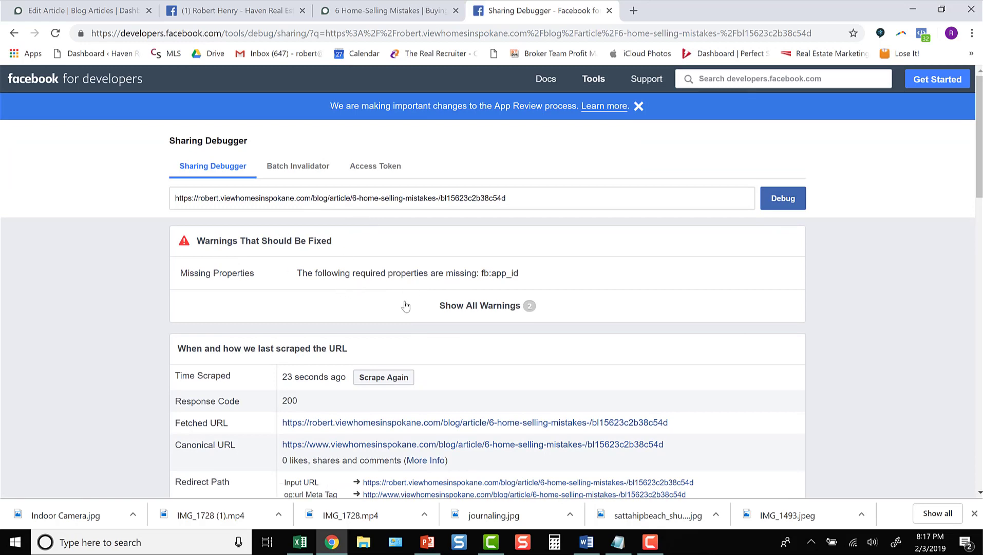
Step: Have Facebook scrape the article address again and check its link preview and Open Graph properties
{"action": "scroll", "coordinate": [406, 306], "scroll_direction": "down", "scroll_amount": 1}
{"action": "scroll", "coordinate": [467, 302], "scroll_direction": "down", "scroll_amount": 2}
{"action": "left_click", "coordinate": [388, 184]}
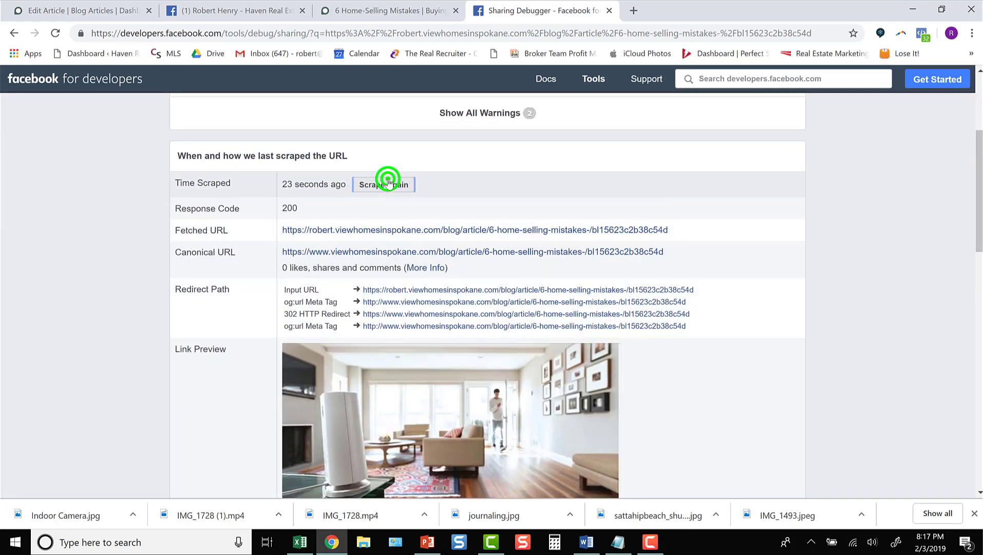
{"action": "scroll", "coordinate": [538, 326], "scroll_direction": "down", "scroll_amount": 1}
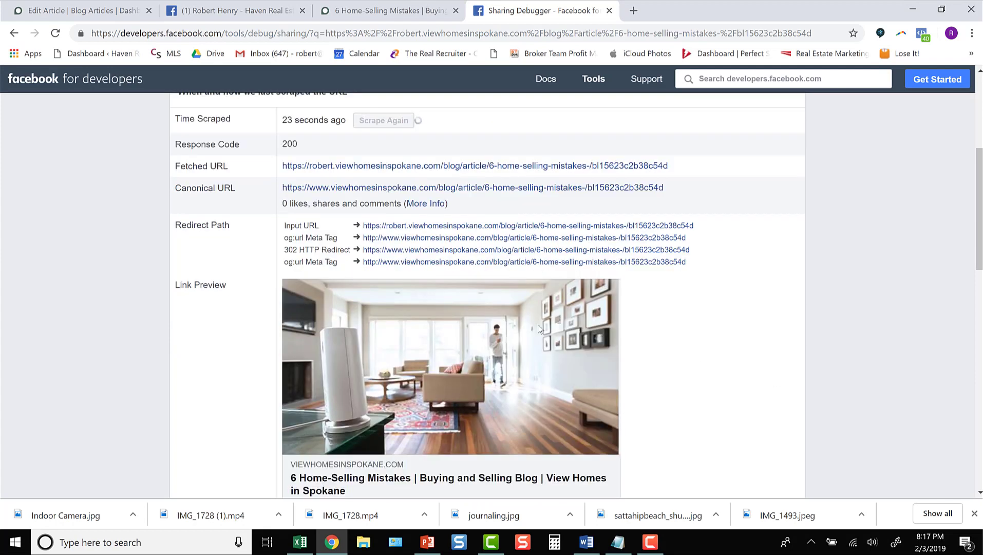
{"action": "scroll", "coordinate": [411, 275], "scroll_direction": "up", "scroll_amount": 2}
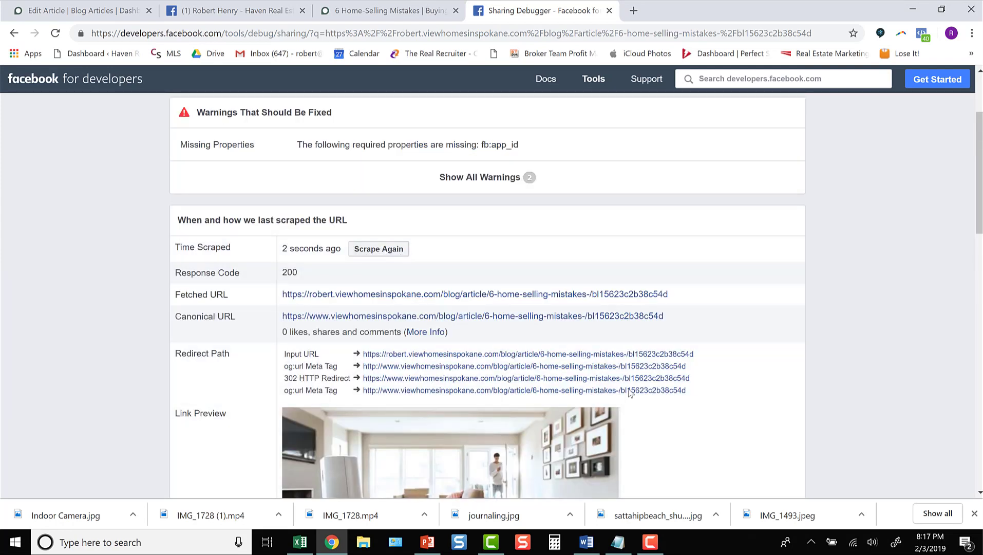
{"action": "scroll", "coordinate": [516, 341], "scroll_direction": "down", "scroll_amount": 2}
{"action": "scroll", "coordinate": [586, 354], "scroll_direction": "down", "scroll_amount": 4}
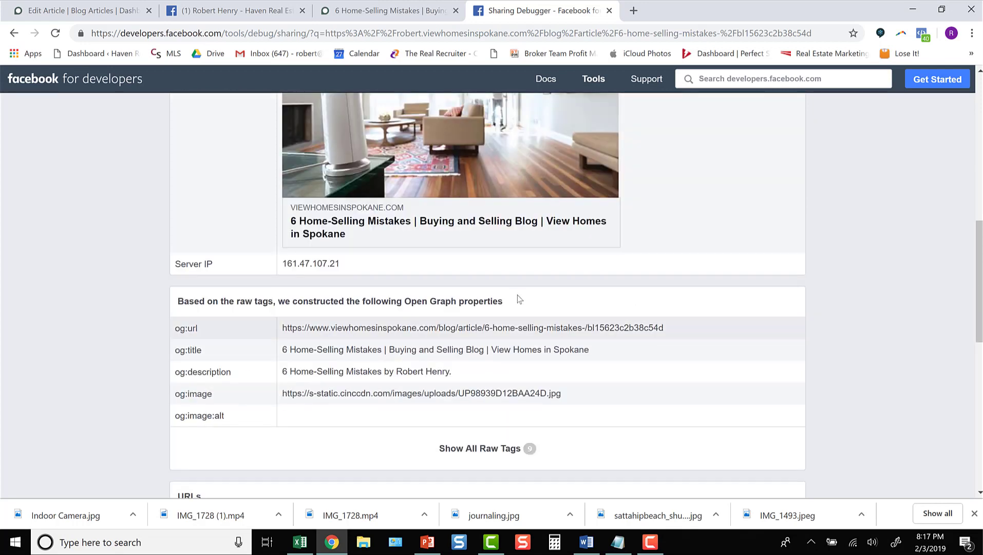
{"action": "scroll", "coordinate": [435, 180], "scroll_direction": "up", "scroll_amount": 2}
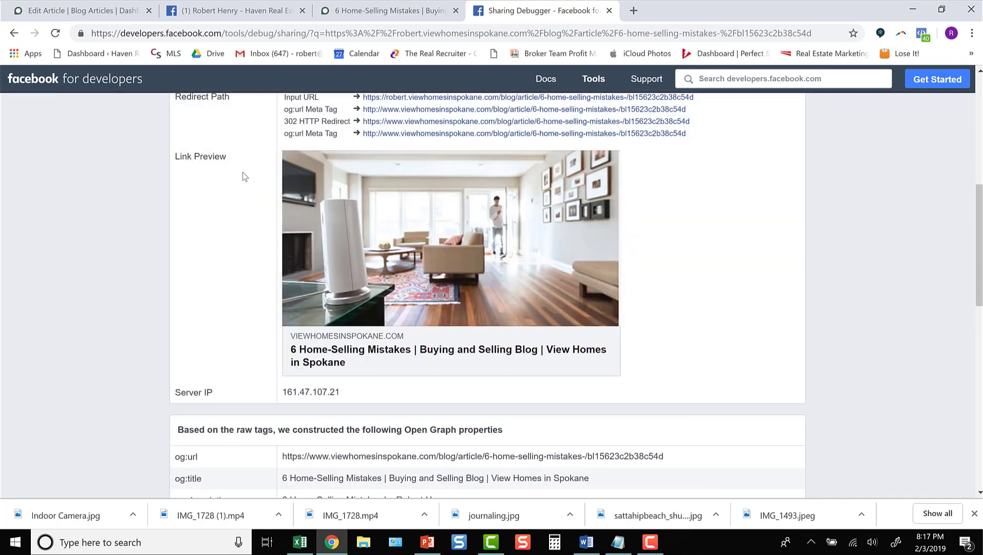
Step: Copy the article's full address from the Sharing Debugger's URL field
{"action": "scroll", "coordinate": [561, 322], "scroll_direction": "up", "scroll_amount": 6}
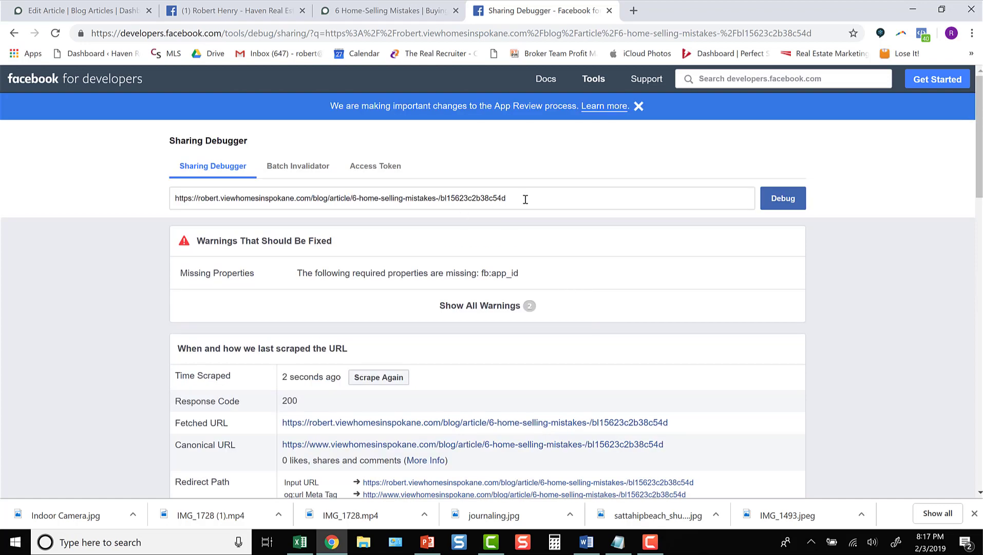
{"action": "left_click_drag", "start_coordinate": [526, 200], "coordinate": [81, 200]}
{"action": "right_click", "coordinate": [245, 200]}
{"action": "left_click", "coordinate": [274, 248]}
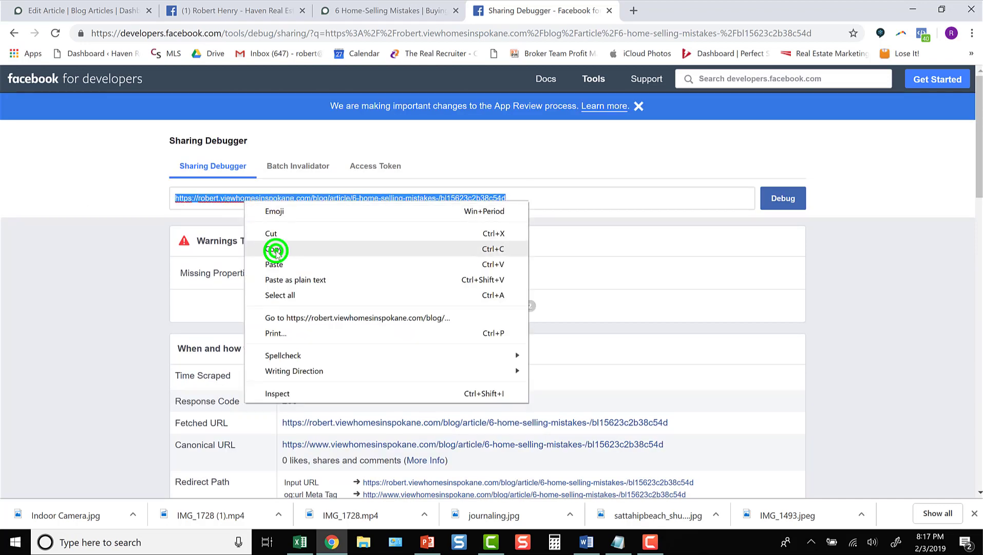
Step: Return to the Facebook business page, delete the old article address from the draft post and close the draft
{"action": "left_click", "coordinate": [253, 18]}
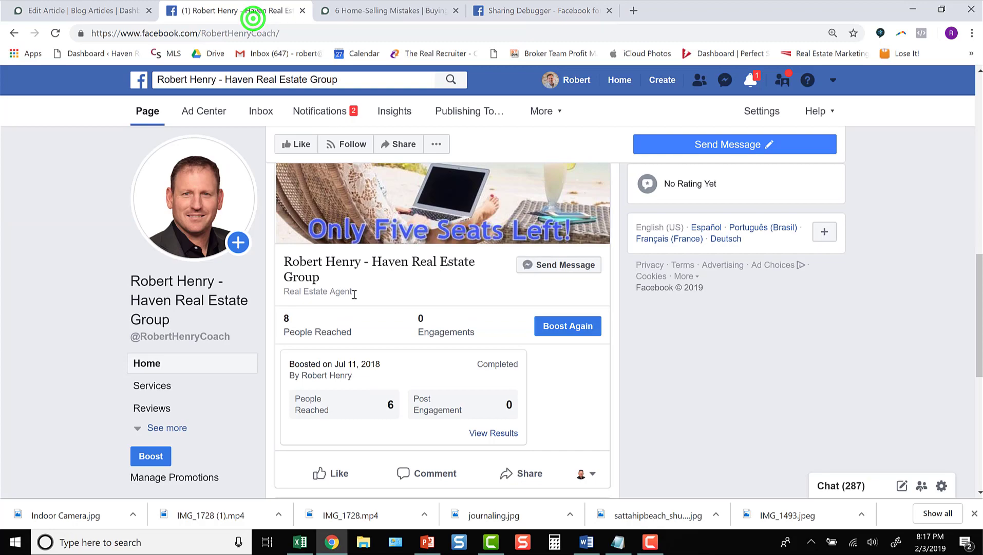
{"action": "scroll", "coordinate": [387, 340], "scroll_direction": "up", "scroll_amount": 5}
{"action": "scroll", "coordinate": [388, 341], "scroll_direction": "down", "scroll_amount": 4}
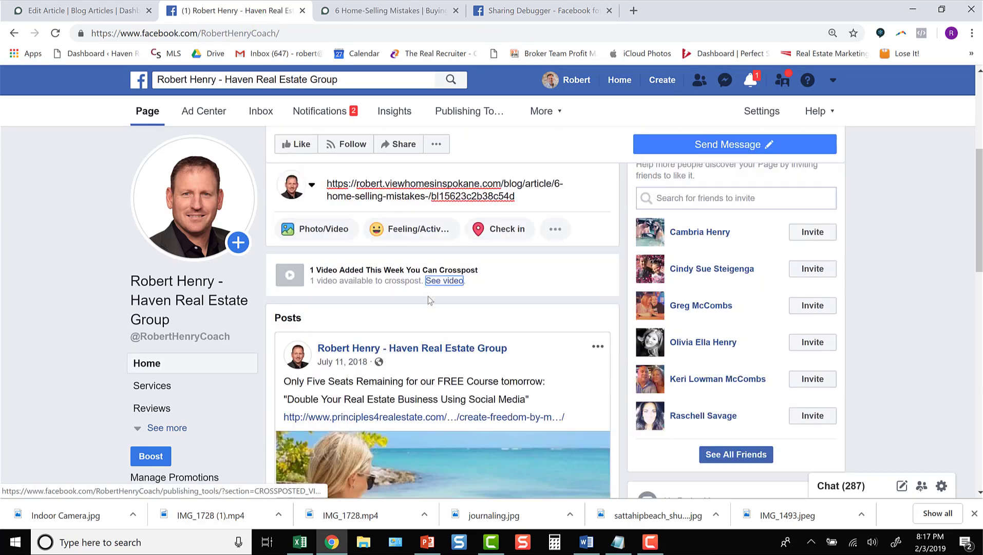
{"action": "scroll", "coordinate": [506, 290], "scroll_direction": "up", "scroll_amount": 2}
{"action": "left_click_drag", "start_coordinate": [531, 329], "coordinate": [249, 291]}
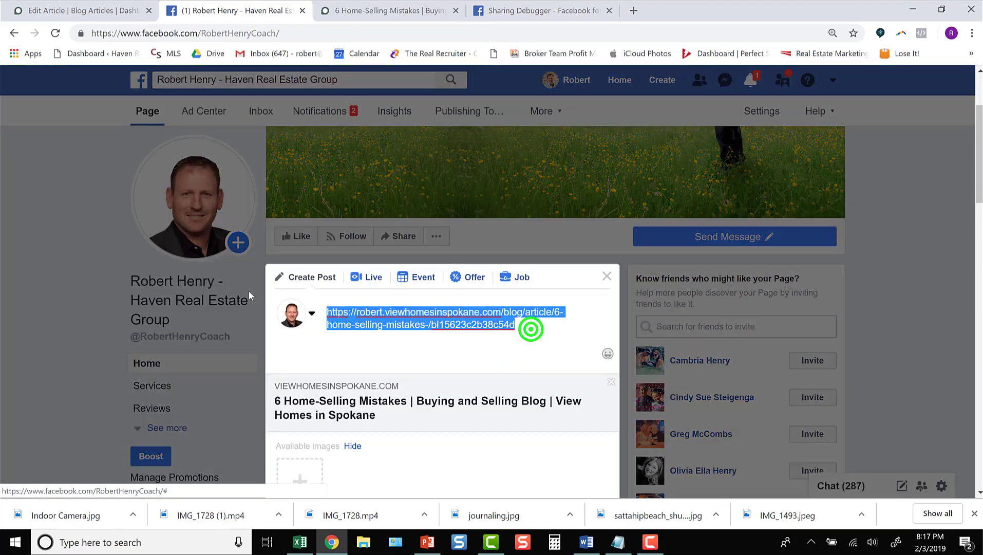
{"action": "key", "text": "BackSpace"}
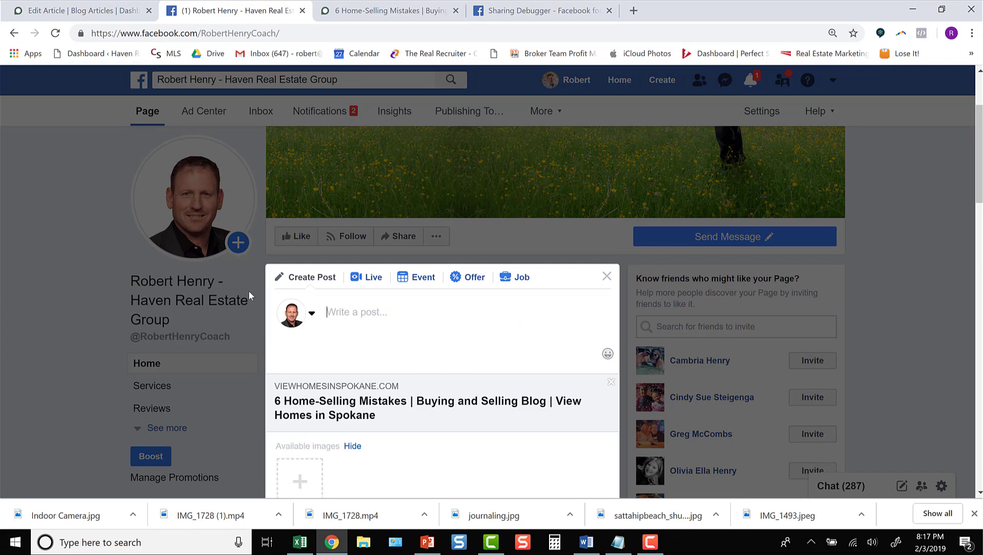
{"action": "left_click", "coordinate": [607, 276]}
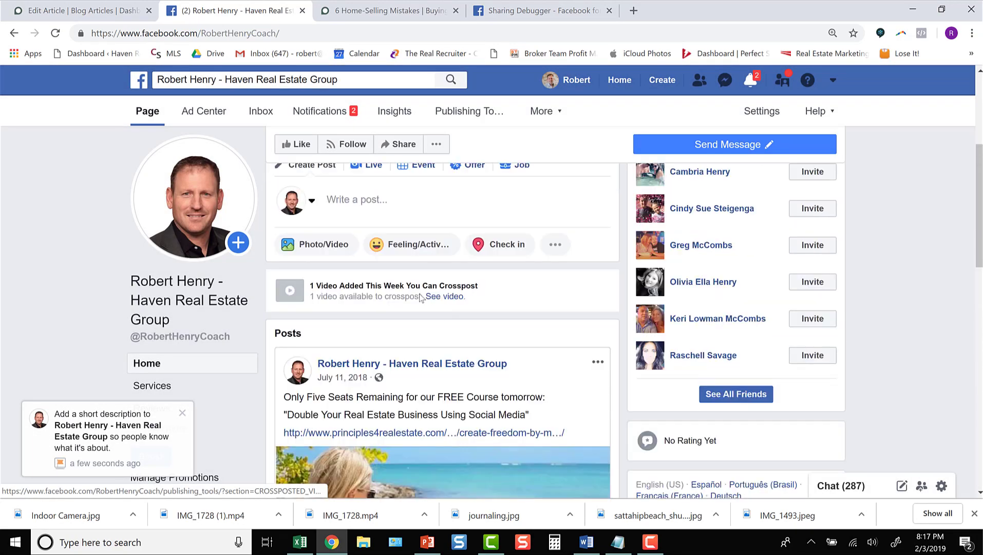
Step: Try to generate the article's photo preview by pasting its copied address into a new page post, and close the draft
{"action": "left_click", "coordinate": [349, 327]}
{"action": "key", "text": "ctrl+v"}
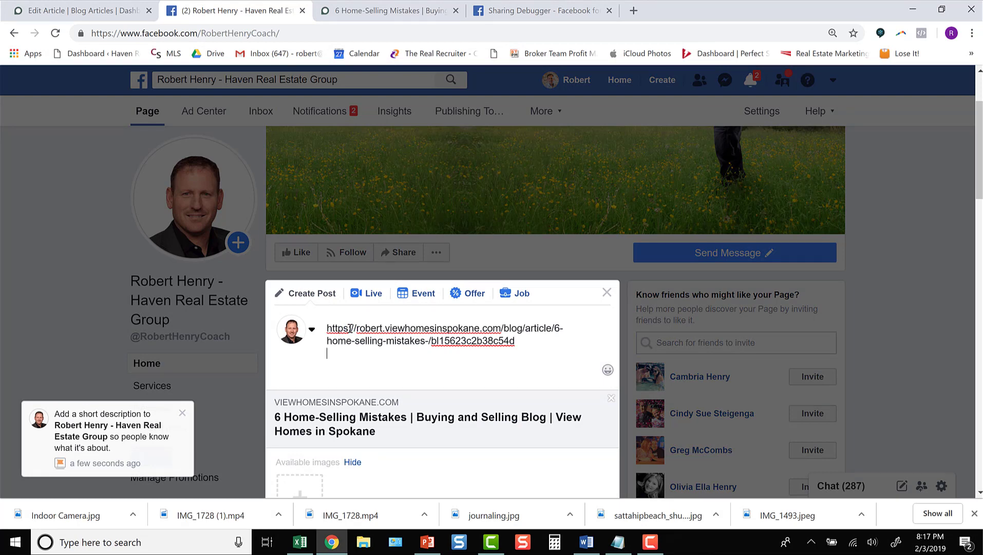
{"action": "scroll", "coordinate": [431, 365], "scroll_direction": "down", "scroll_amount": 3}
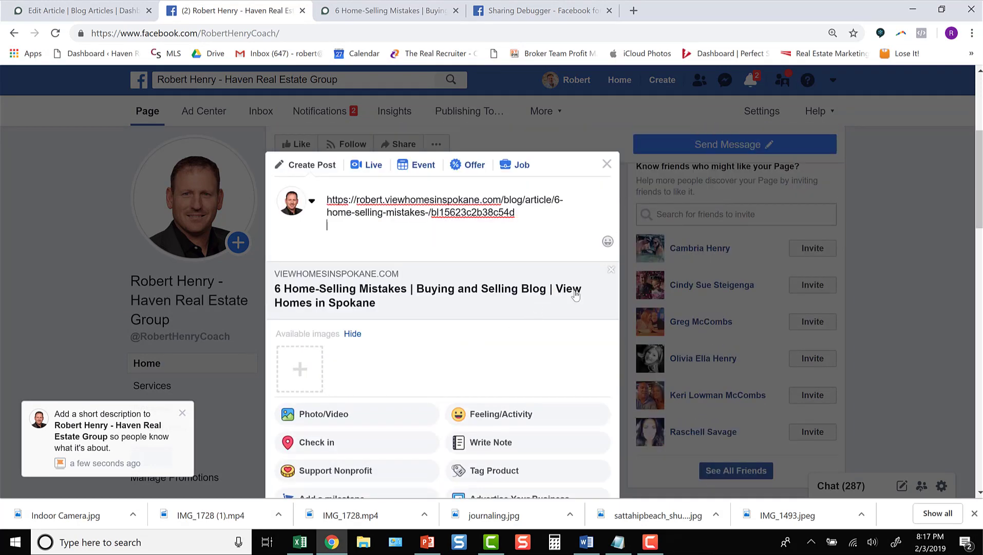
{"action": "left_click", "coordinate": [610, 271]}
{"action": "left_click", "coordinate": [607, 158]}
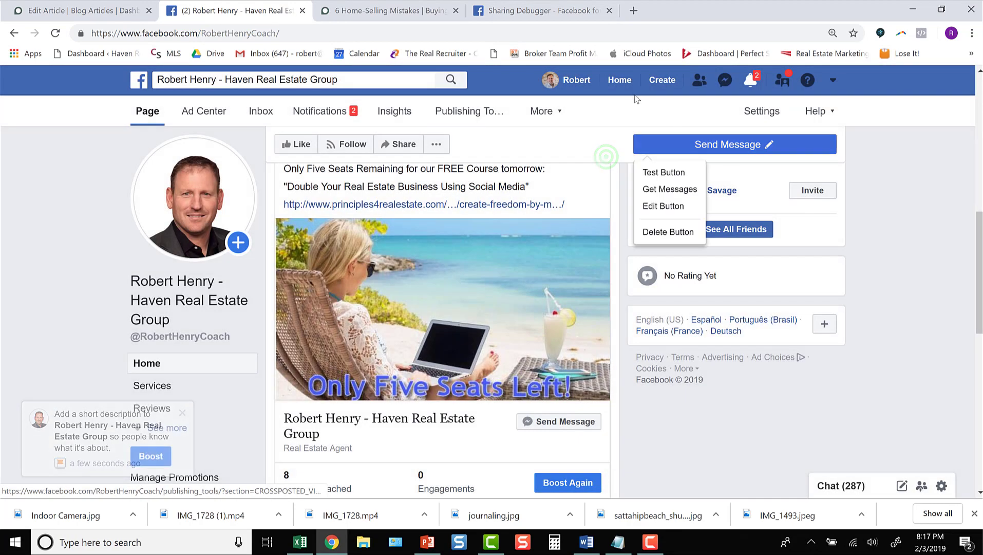
Step: Leave the page without finishing the draft and reopen the agent's own Haven Real Estate Group business page from the full list of managed pages
{"action": "left_click", "coordinate": [614, 80]}
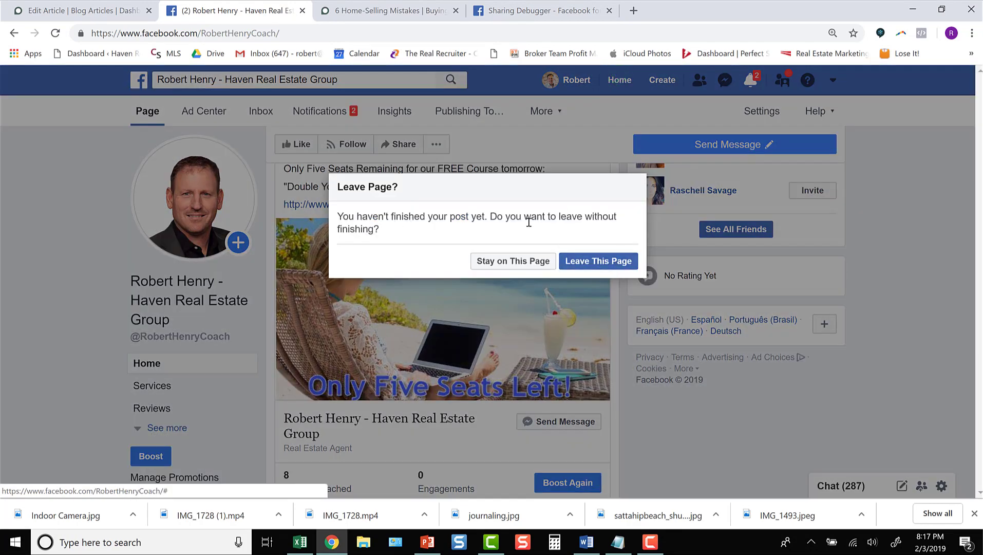
{"action": "left_click", "coordinate": [618, 264]}
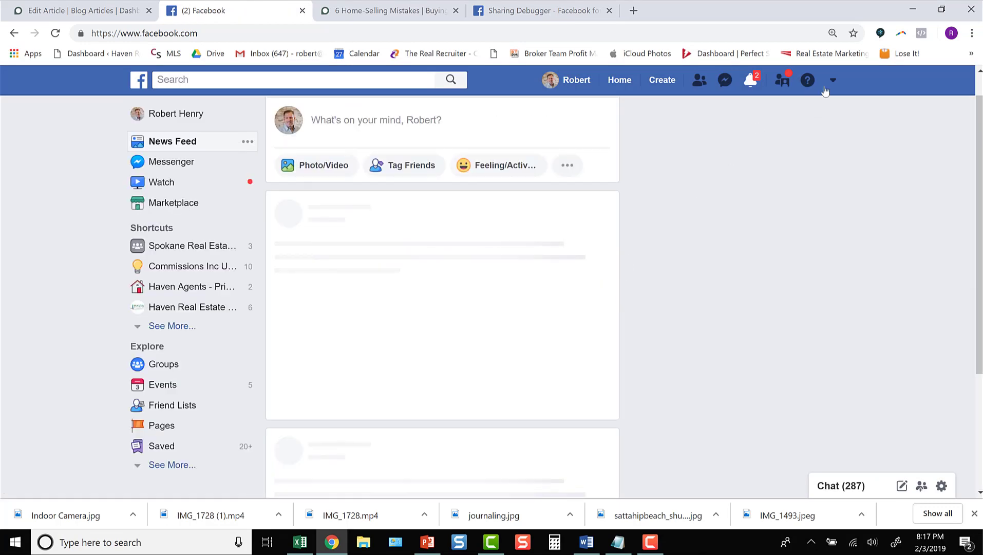
{"action": "left_click", "coordinate": [834, 81]}
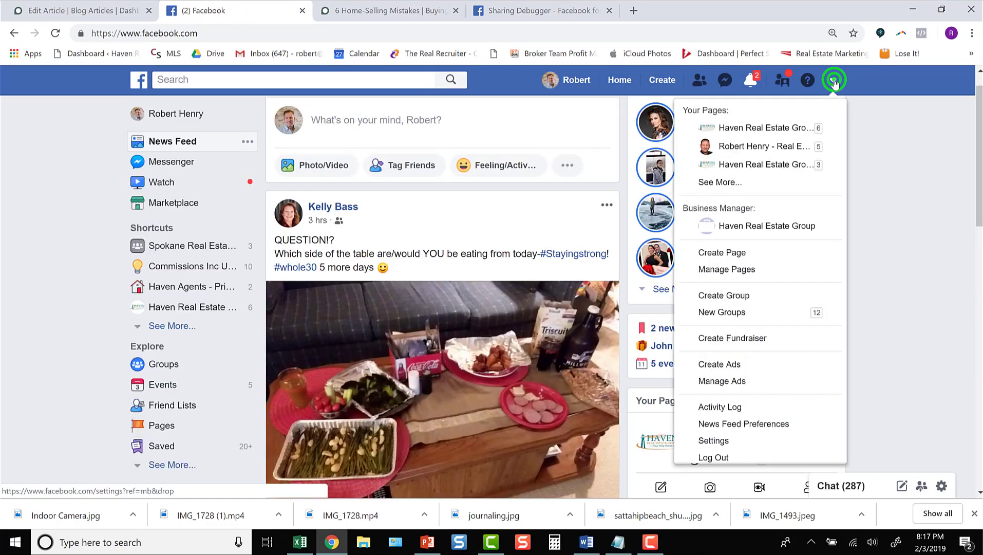
{"action": "left_click", "coordinate": [730, 177]}
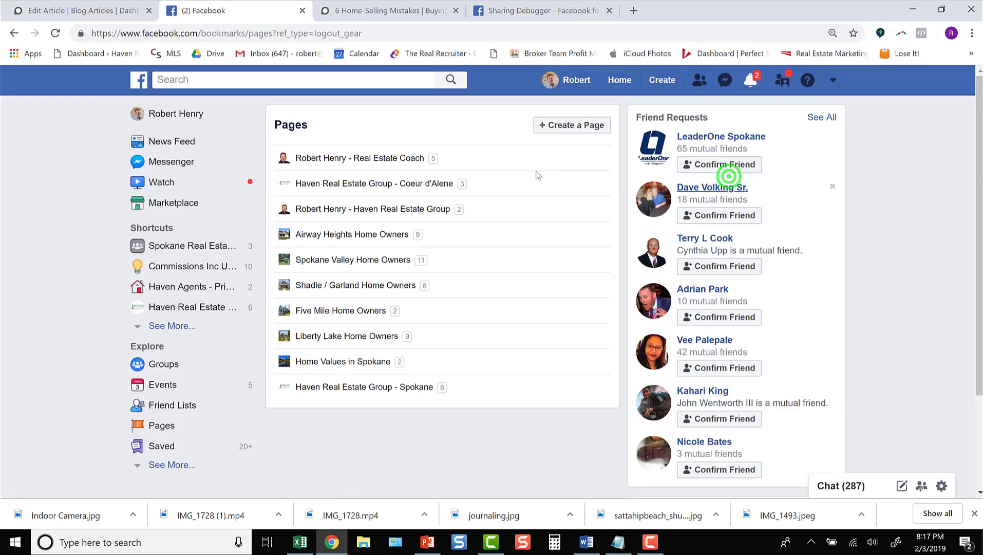
{"action": "left_click", "coordinate": [411, 212]}
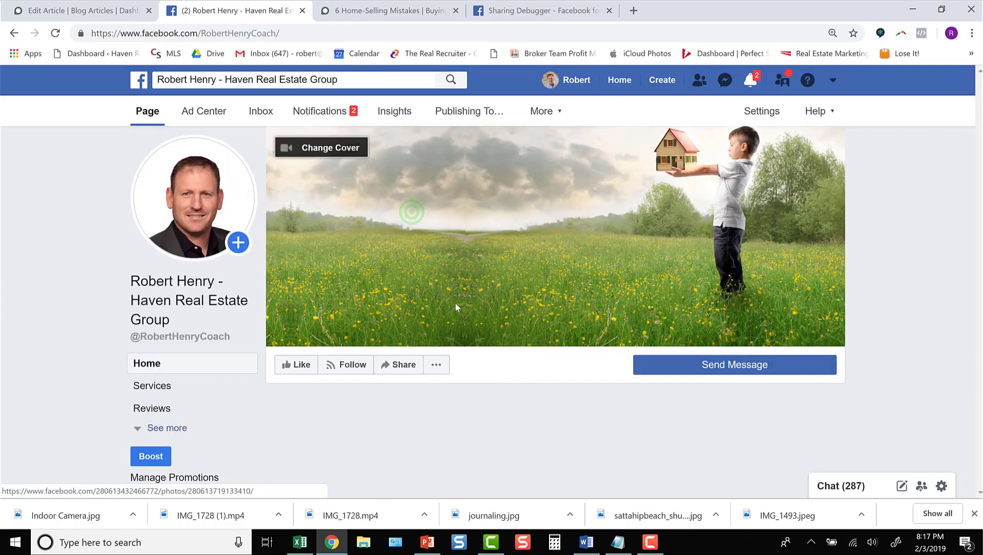
Step: Paste the article address into a new page post to generate its photo link preview, and delete the address text while keeping the preview
{"action": "scroll", "coordinate": [498, 328], "scroll_direction": "down", "scroll_amount": 3}
{"action": "left_click", "coordinate": [358, 306]}
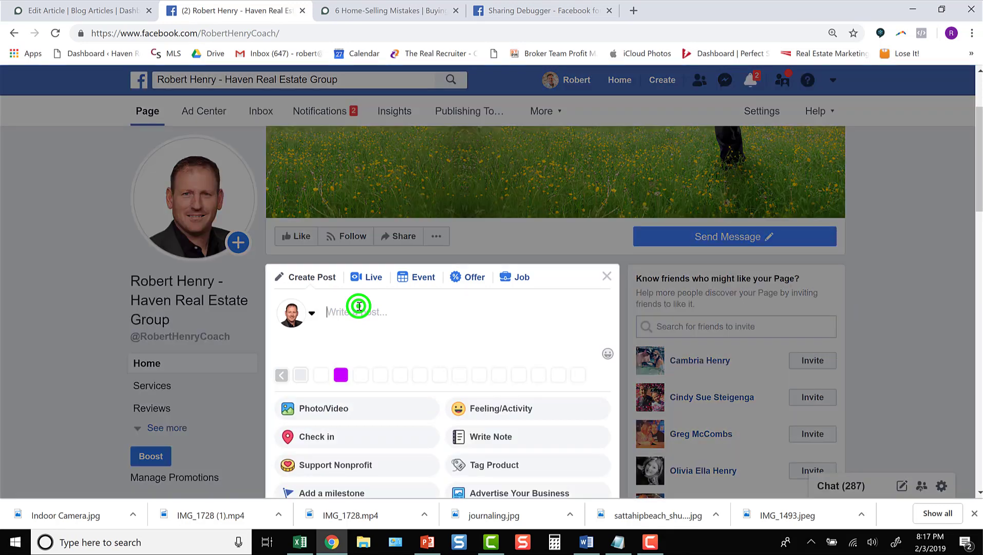
{"action": "key", "text": "ctrl+v"}
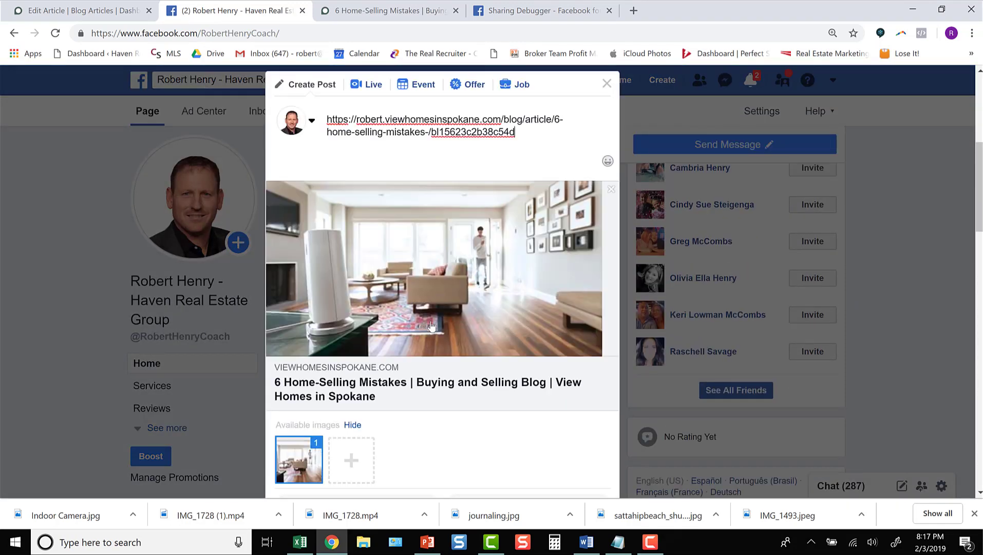
{"action": "scroll", "coordinate": [473, 377], "scroll_direction": "up", "scroll_amount": 1}
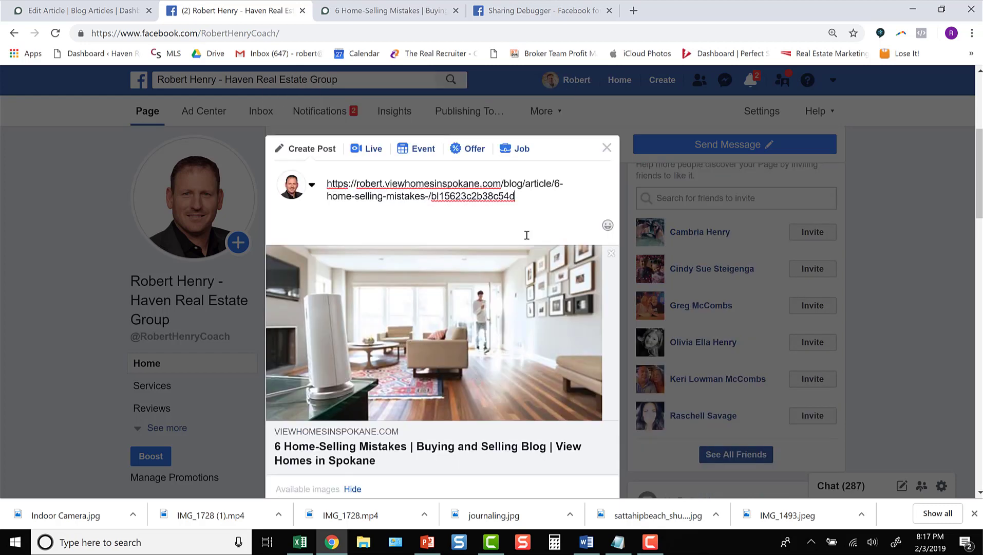
{"action": "scroll", "coordinate": [527, 248], "scroll_direction": "up", "scroll_amount": 1}
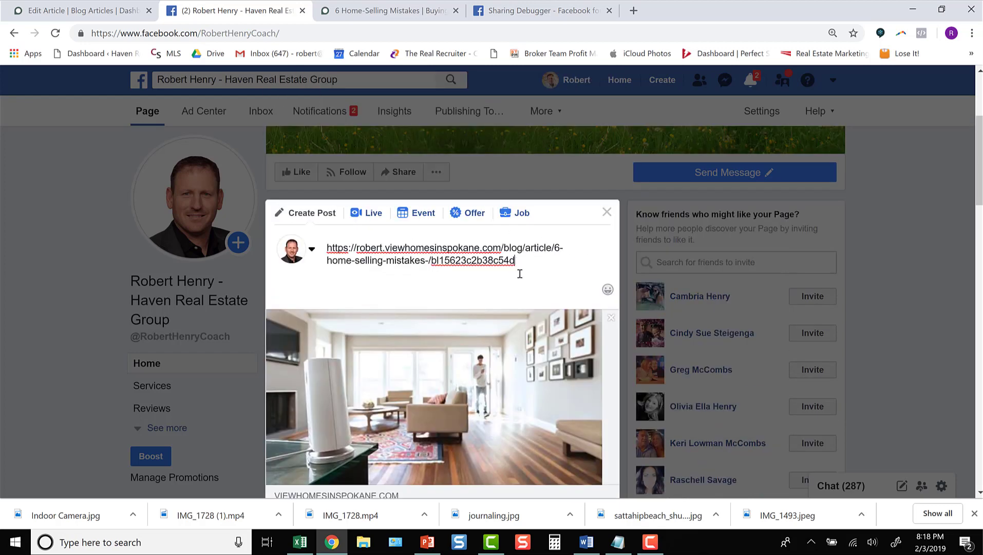
{"action": "left_click_drag", "start_coordinate": [518, 263], "coordinate": [314, 247]}
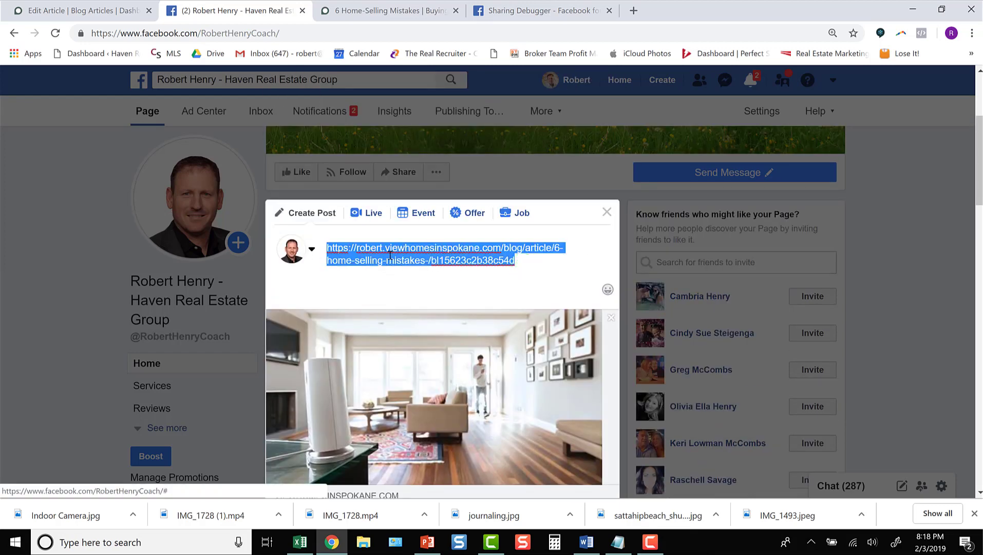
{"action": "key", "text": "BackSpace"}
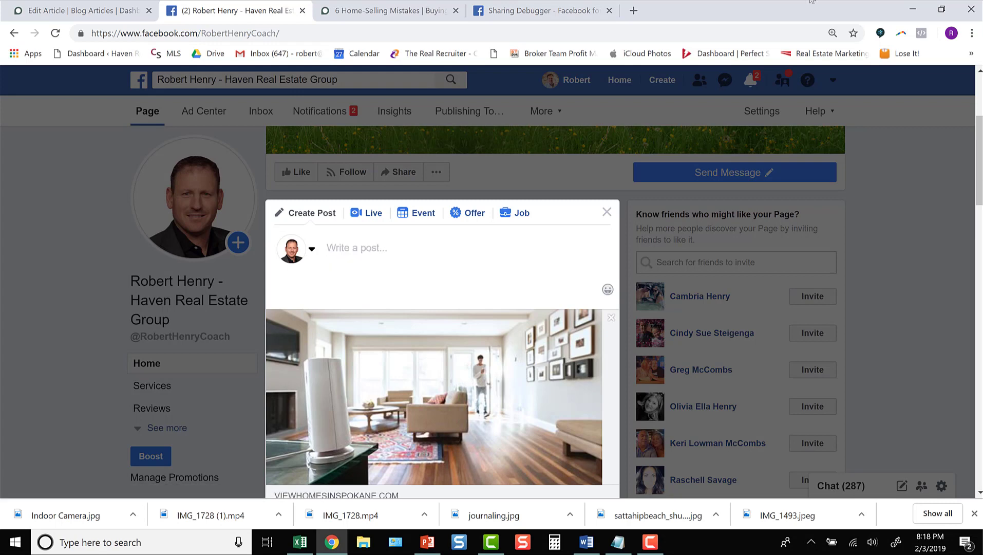
Step: Copy the "6 Home-Selling Mistakes" title and the introductory paragraphs through "own digs." from the published blog article
{"action": "left_click", "coordinate": [401, 10]}
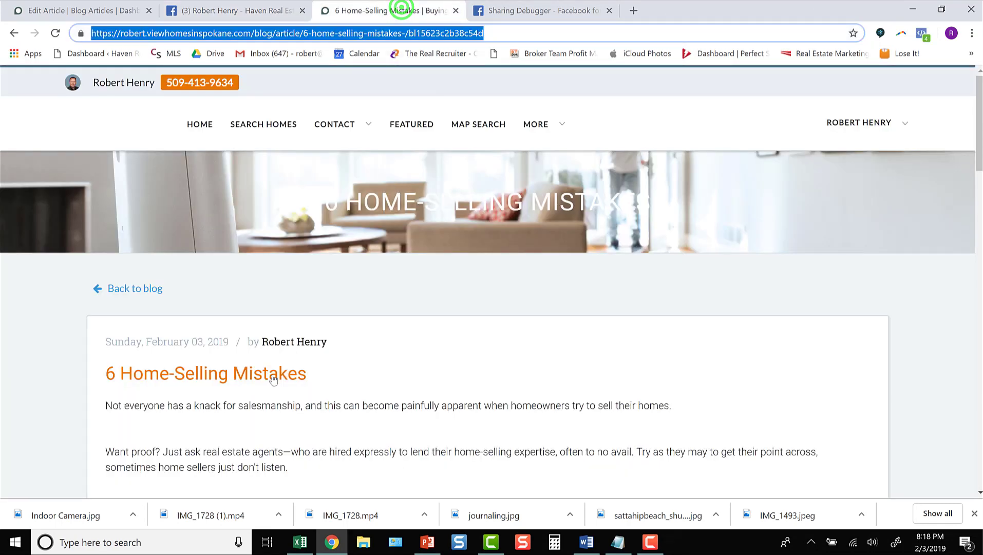
{"action": "scroll", "coordinate": [247, 331], "scroll_direction": "down", "scroll_amount": 3}
{"action": "scroll", "coordinate": [197, 282], "scroll_direction": "down", "scroll_amount": 3}
{"action": "scroll", "coordinate": [194, 285], "scroll_direction": "up", "scroll_amount": 3}
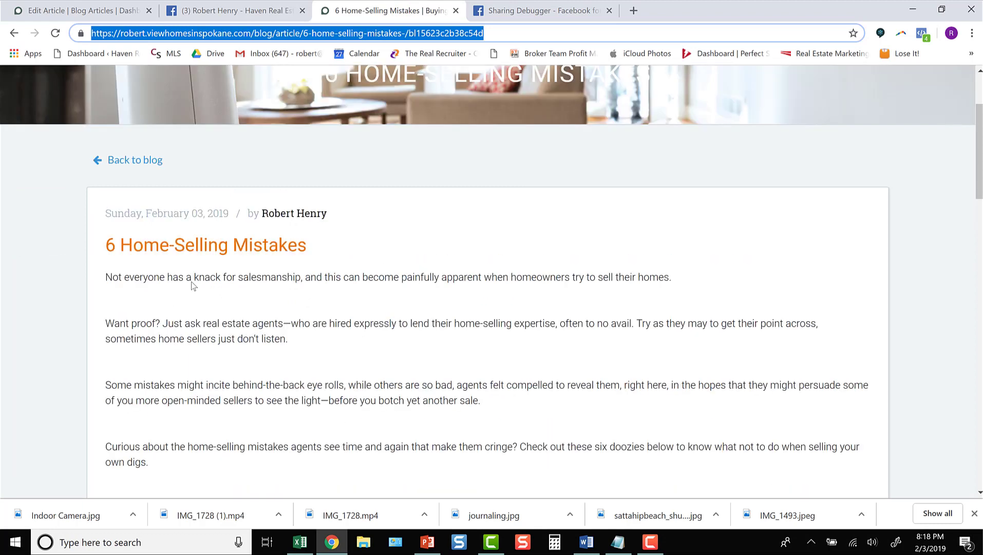
{"action": "scroll", "coordinate": [194, 282], "scroll_direction": "up", "scroll_amount": 1}
{"action": "scroll", "coordinate": [192, 284], "scroll_direction": "down", "scroll_amount": 1}
{"action": "left_click_drag", "start_coordinate": [98, 245], "coordinate": [398, 468]}
{"action": "scroll", "coordinate": [396, 457], "scroll_direction": "down", "scroll_amount": 3}
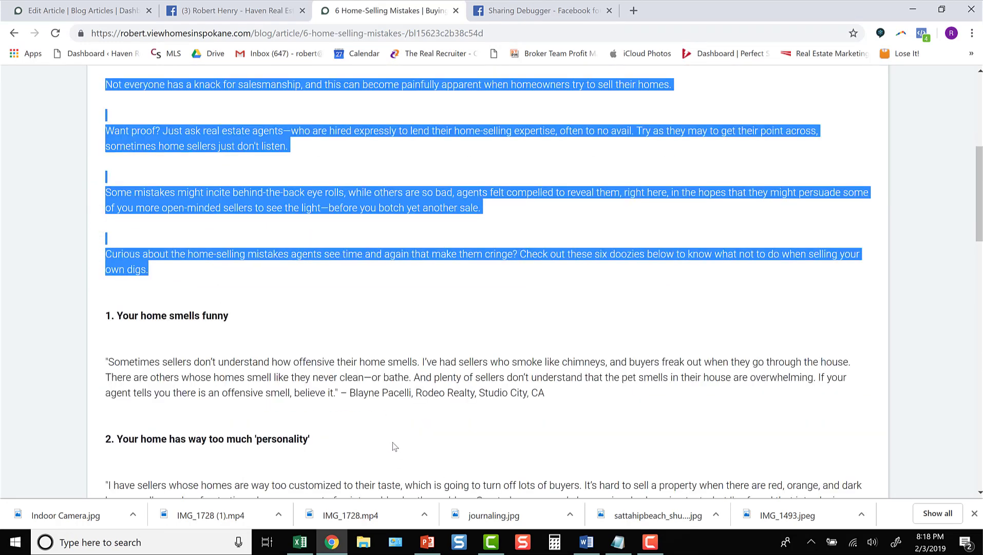
{"action": "right_click", "coordinate": [275, 253]}
{"action": "left_click", "coordinate": [309, 262]}
Step: Paste the copied article title and introduction into the Facebook draft post above the link preview
{"action": "left_click", "coordinate": [253, 6]}
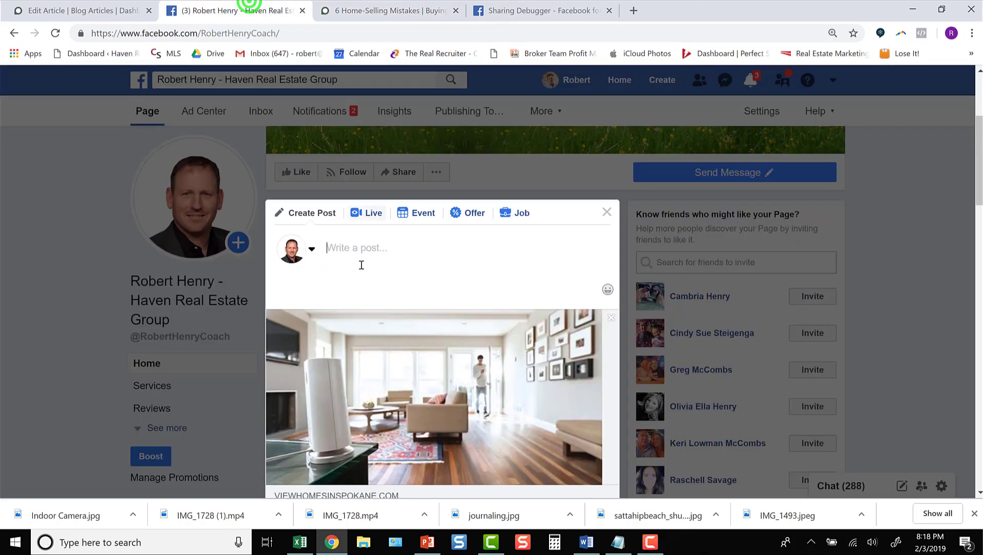
{"action": "left_click", "coordinate": [355, 251]}
{"action": "key", "text": "ctrl+v"}
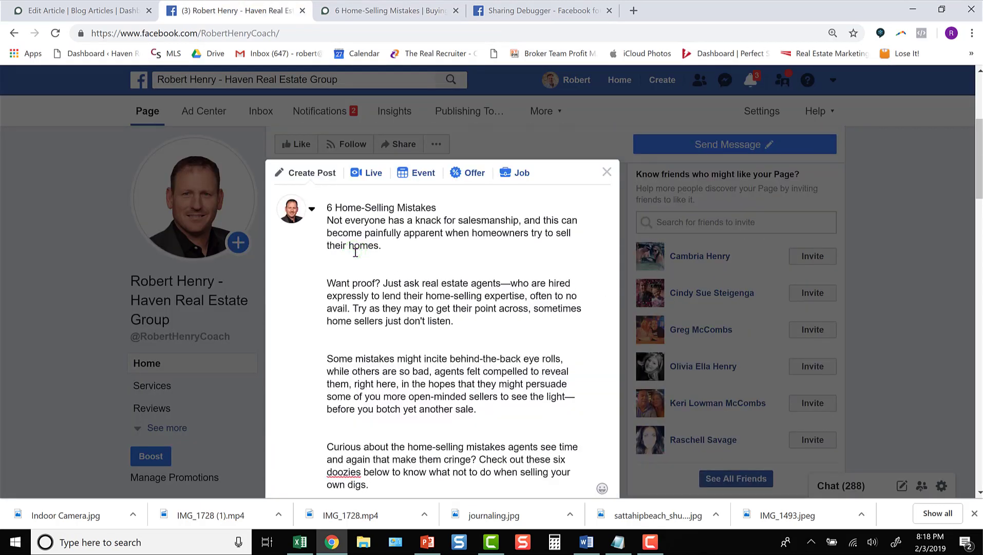
Step: Remove the extra blank line after each of the first three introductory paragraphs, leaving a single blank line between paragraphs
{"action": "left_click", "coordinate": [388, 246]}
{"action": "key", "text": "Delete"}
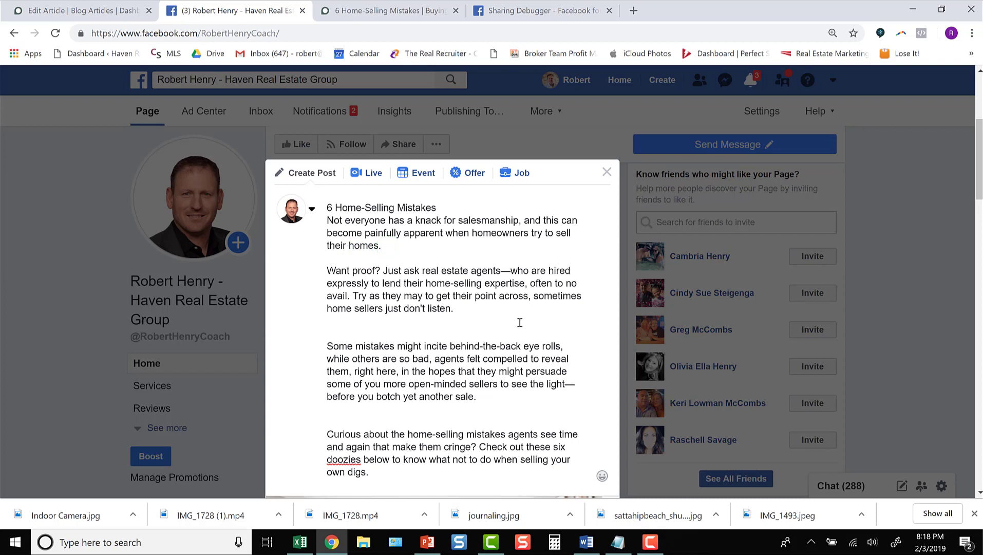
{"action": "left_click", "coordinate": [491, 311]}
{"action": "key", "text": "Delete"}
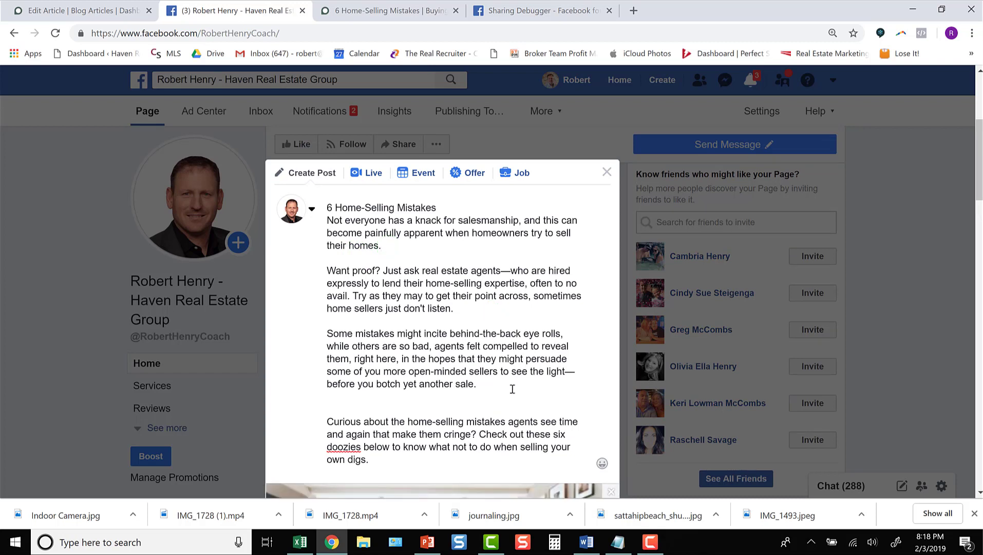
{"action": "left_click", "coordinate": [492, 385]}
{"action": "key", "text": "Delete"}
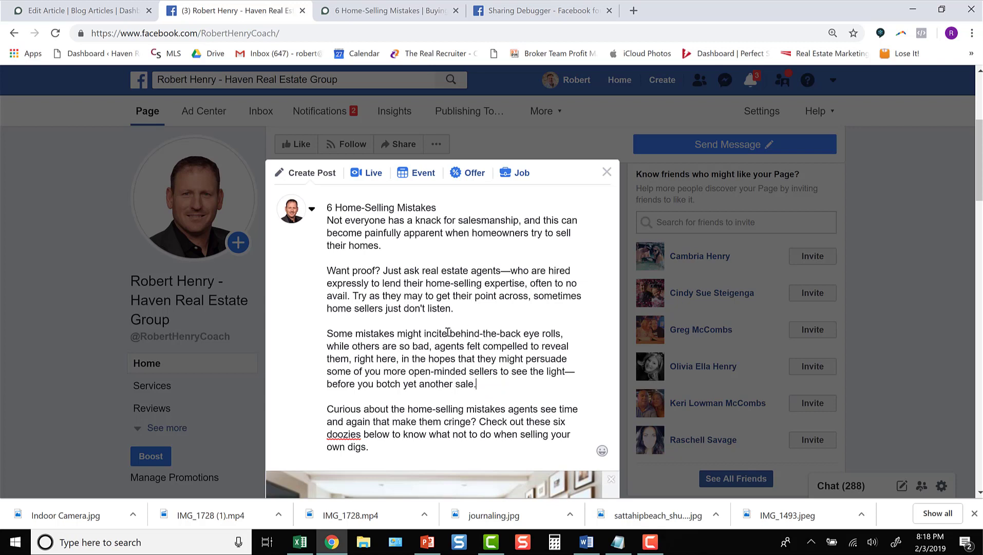
Step: Add trailing dots after "own digs." and after the title "6 Home-Selling Mistakes", and insert a blank line below the title
{"action": "left_click", "coordinate": [387, 449]}
{"action": "scroll", "coordinate": [432, 374], "scroll_direction": "down", "scroll_amount": 6}
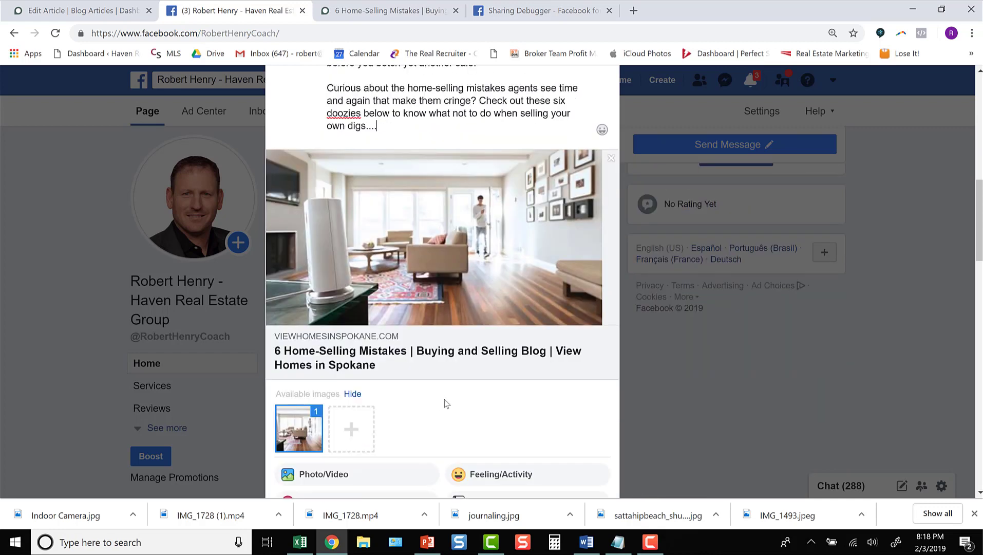
{"action": "scroll", "coordinate": [441, 374], "scroll_direction": "up", "scroll_amount": 5}
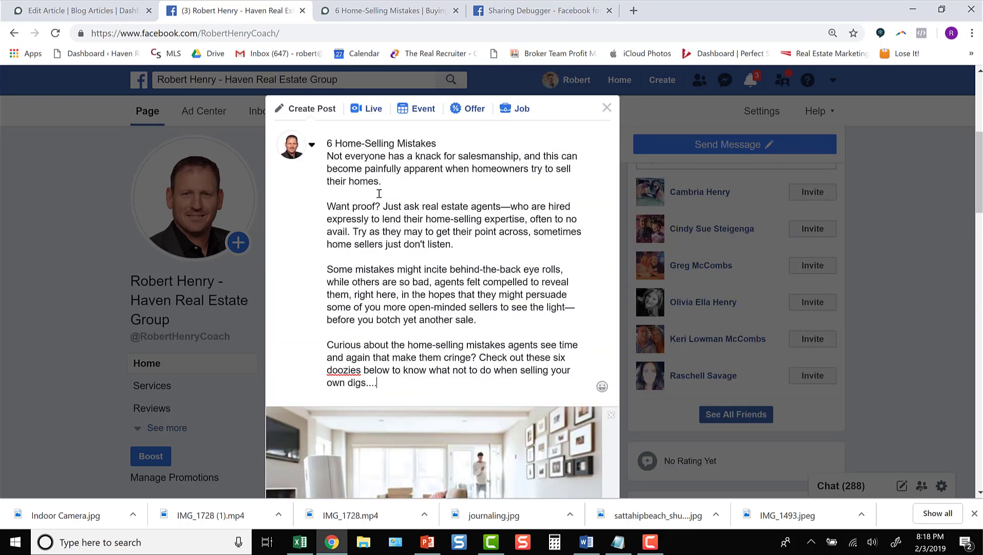
{"action": "left_click", "coordinate": [443, 145]}
{"action": "key", "text": "Return"}
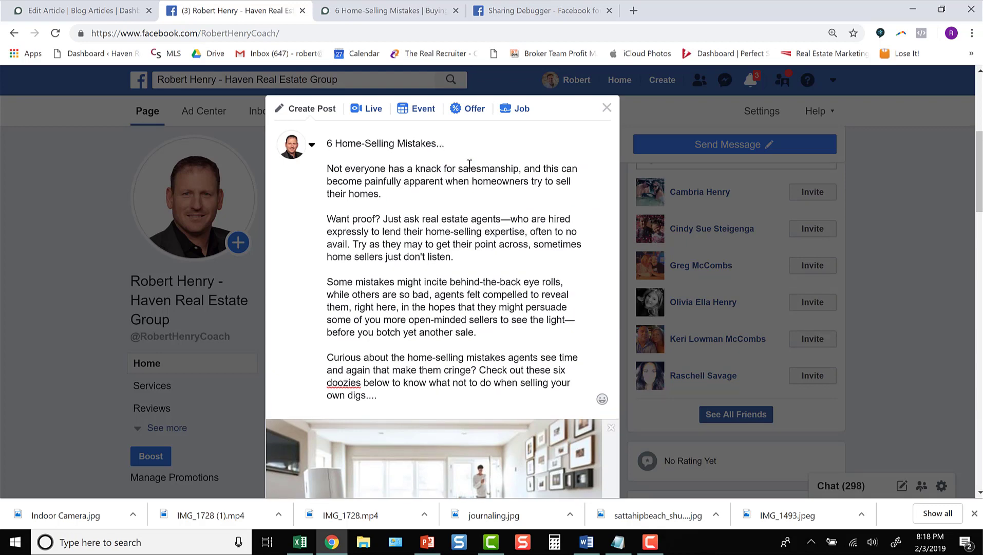
Step: Add the closing line "Click to Read More..." after a blank line at the end of the post text
{"action": "scroll", "coordinate": [468, 221], "scroll_direction": "down", "scroll_amount": 1}
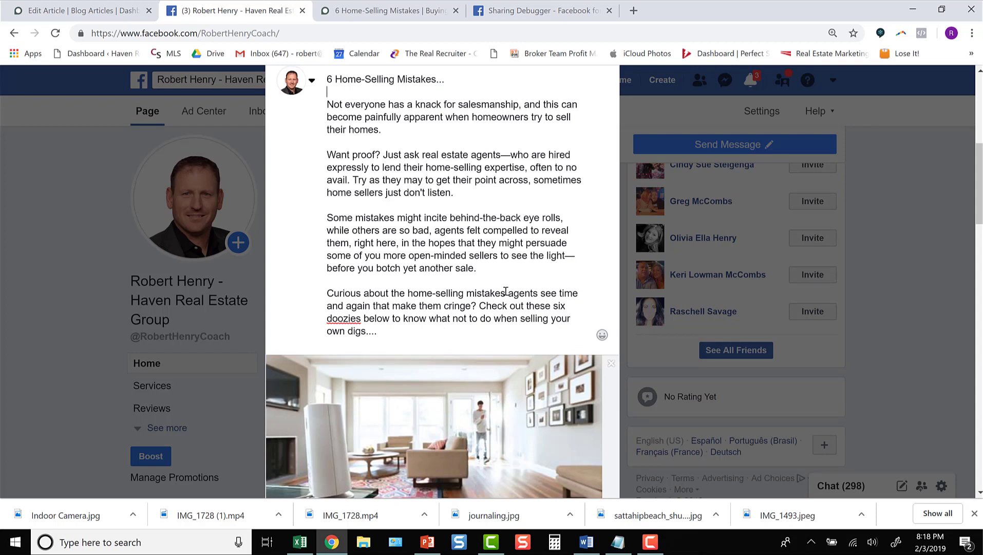
{"action": "left_click", "coordinate": [384, 334]}
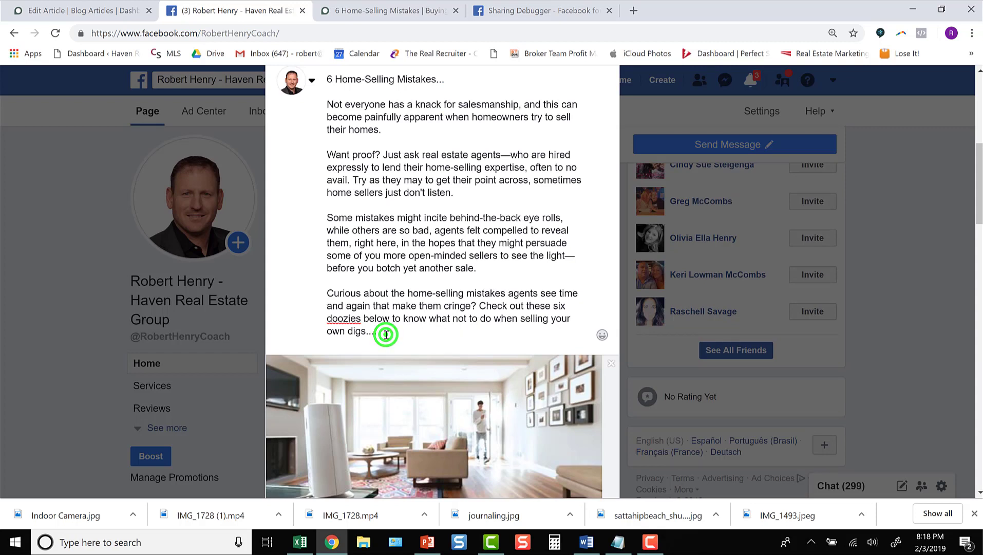
{"action": "key", "text": "Return"}
{"action": "key", "text": "Return"}
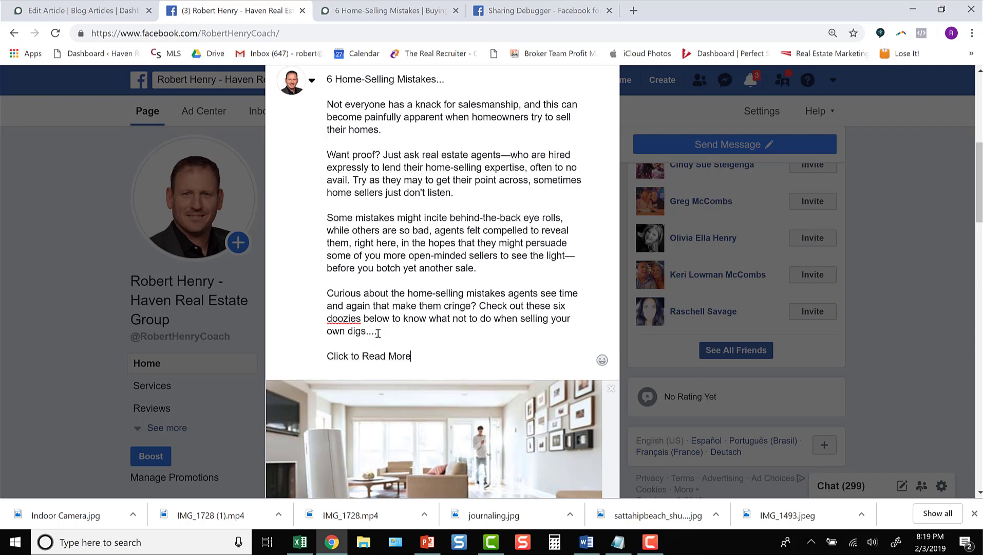
Step: Publish the post on the business page, declining the suggestion to add a separate photo
{"action": "scroll", "coordinate": [456, 247], "scroll_direction": "down", "scroll_amount": 10}
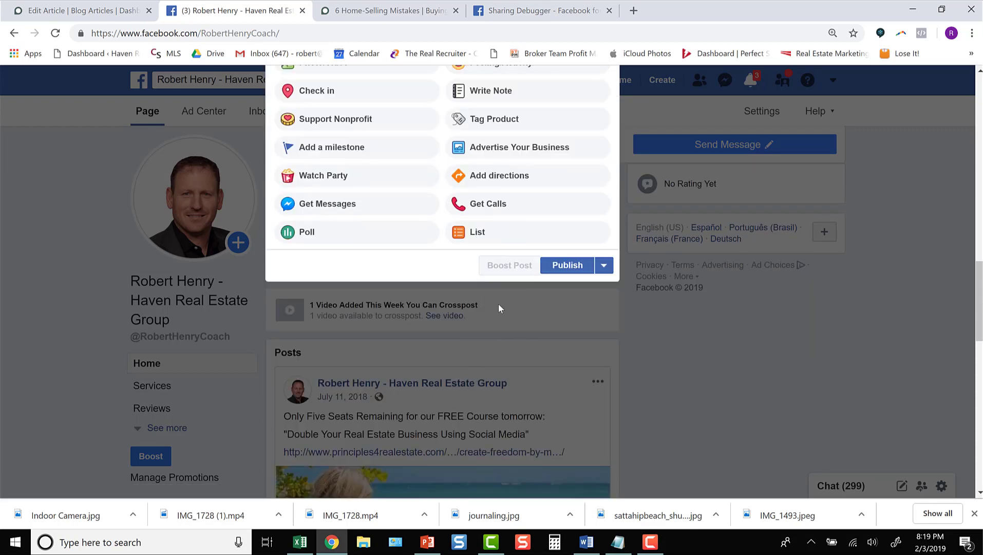
{"action": "scroll", "coordinate": [527, 266], "scroll_direction": "up", "scroll_amount": 2}
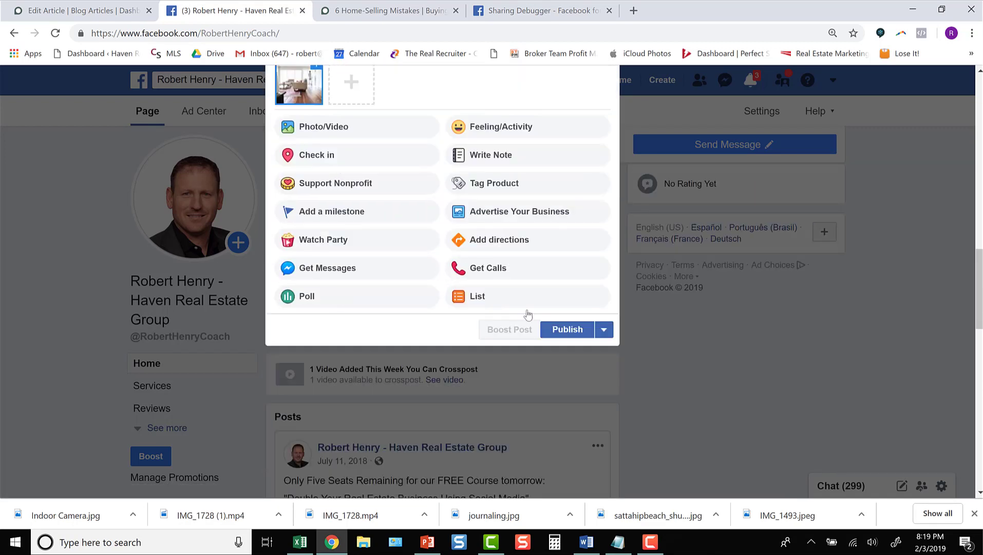
{"action": "scroll", "coordinate": [526, 314], "scroll_direction": "down", "scroll_amount": 1}
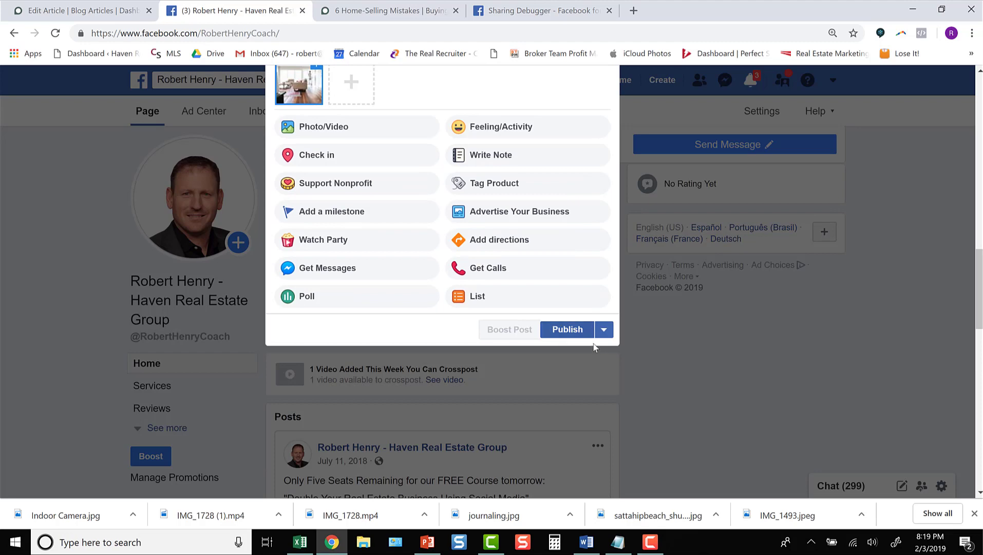
{"action": "left_click", "coordinate": [566, 329]}
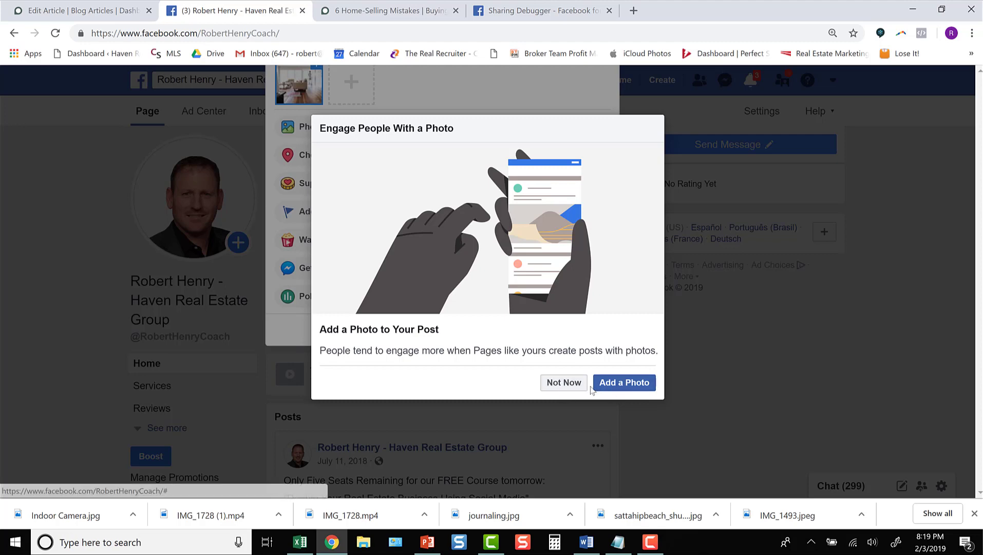
{"action": "left_click", "coordinate": [563, 384]}
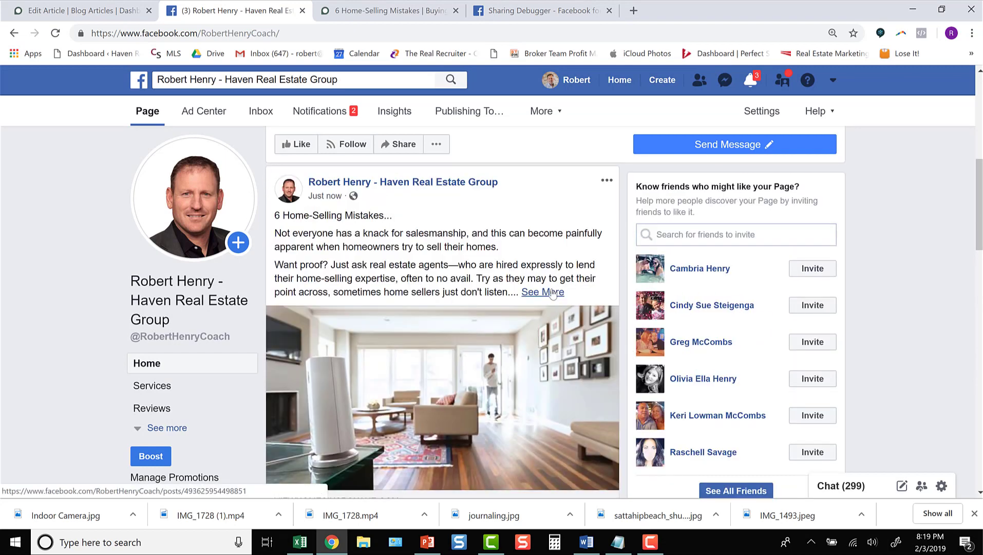
Step: Review the published post on the page and expand its full text
{"action": "scroll", "coordinate": [568, 294], "scroll_direction": "down", "scroll_amount": 3}
{"action": "scroll", "coordinate": [569, 293], "scroll_direction": "up", "scroll_amount": 4}
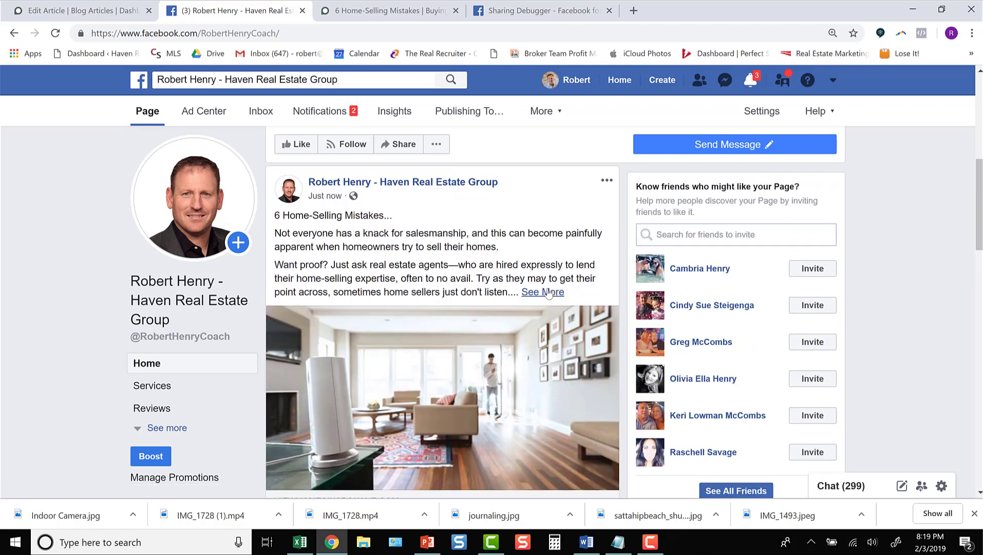
{"action": "left_click", "coordinate": [547, 291]}
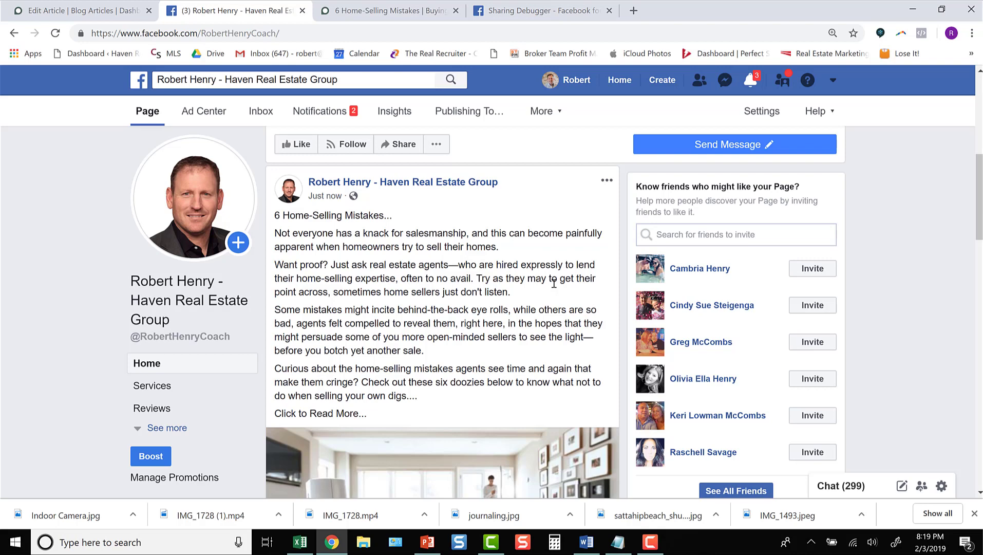
Step: Examine the published post's photo preview, link title and introductory text on the business page
{"action": "scroll", "coordinate": [554, 283], "scroll_direction": "down", "scroll_amount": 5}
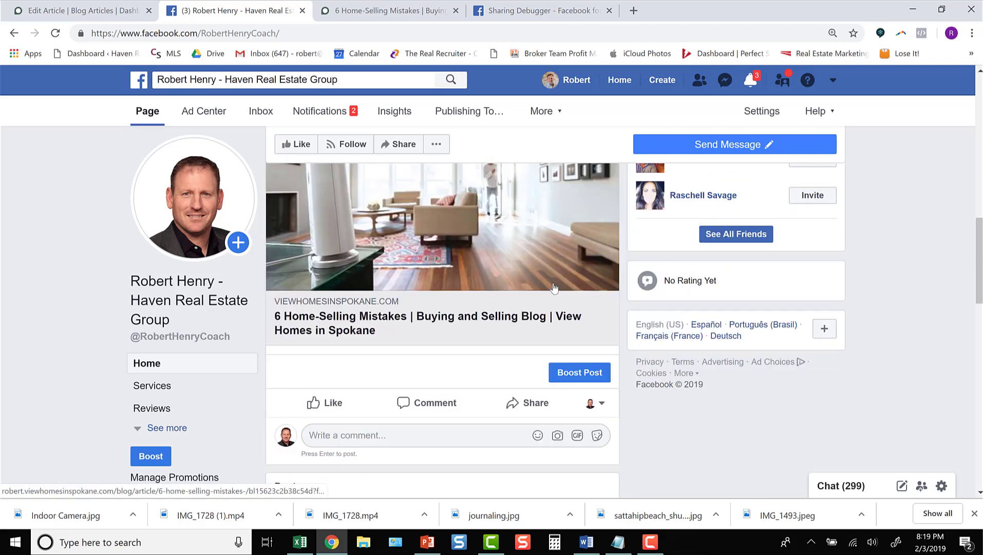
{"action": "scroll", "coordinate": [554, 287], "scroll_direction": "down", "scroll_amount": 1}
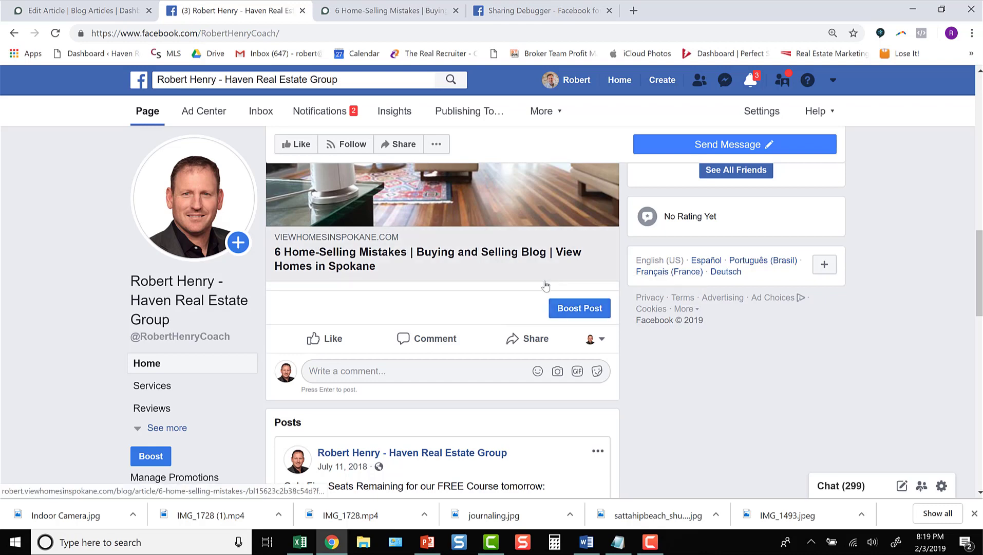
{"action": "scroll", "coordinate": [545, 285], "scroll_direction": "up", "scroll_amount": 15}
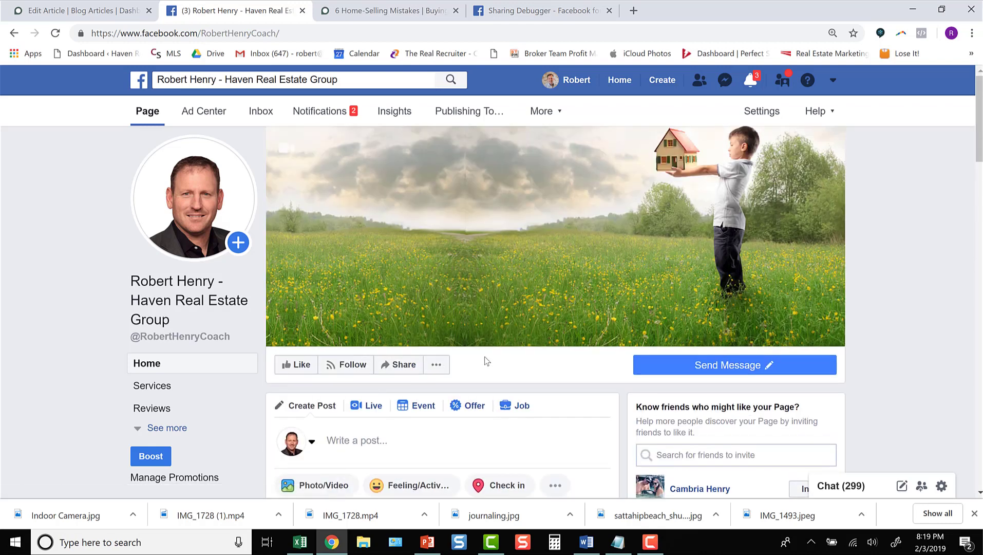
{"action": "scroll", "coordinate": [485, 357], "scroll_direction": "down", "scroll_amount": 10}
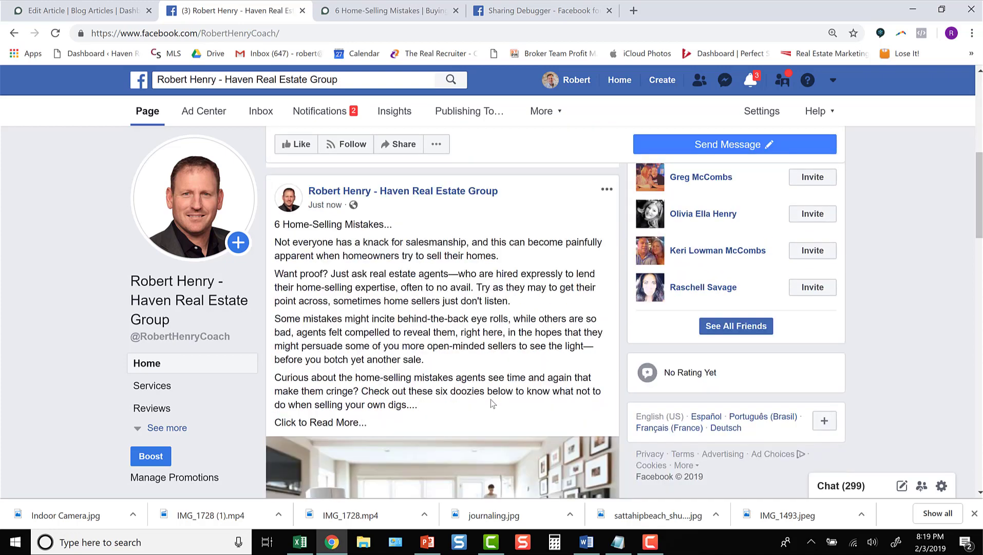
Step: Return to the published blog article "6 Home-Selling Mistakes" and review its header image, title and introduction
{"action": "left_click", "coordinate": [406, 10]}
{"action": "scroll", "coordinate": [454, 345], "scroll_direction": "up", "scroll_amount": 5}
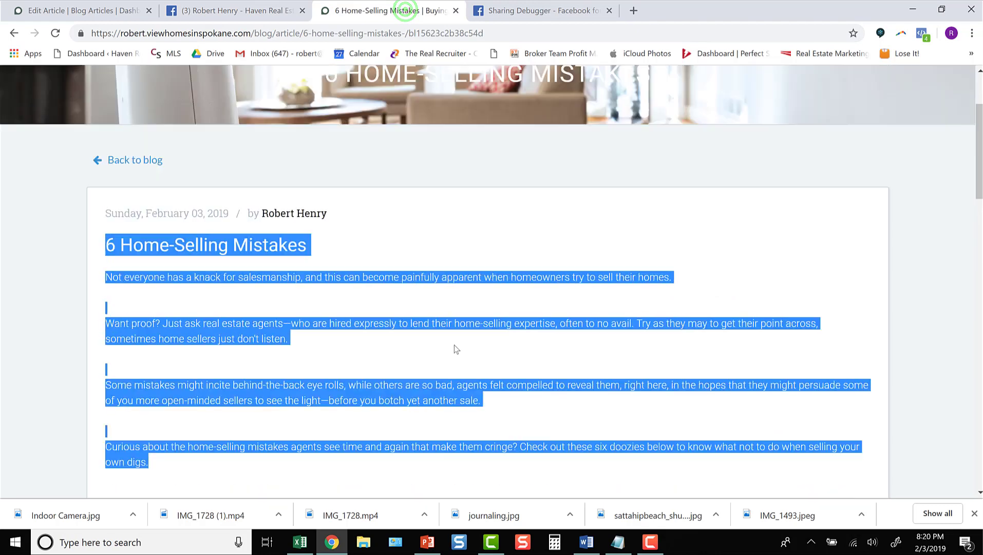
{"action": "scroll", "coordinate": [455, 344], "scroll_direction": "up", "scroll_amount": 3}
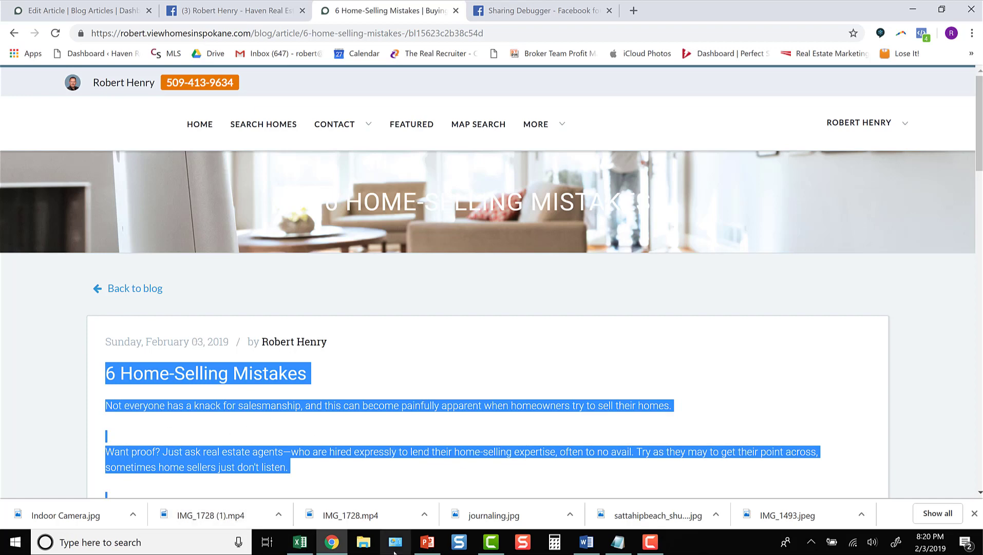
{"action": "scroll", "coordinate": [474, 447], "scroll_direction": "down", "scroll_amount": 3}
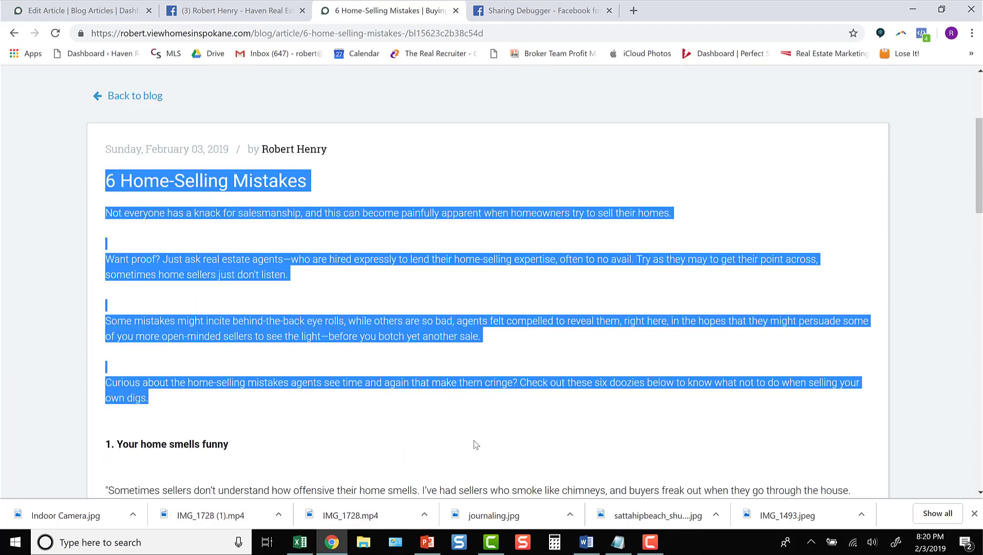
{"action": "scroll", "coordinate": [474, 447], "scroll_direction": "up", "scroll_amount": 3}
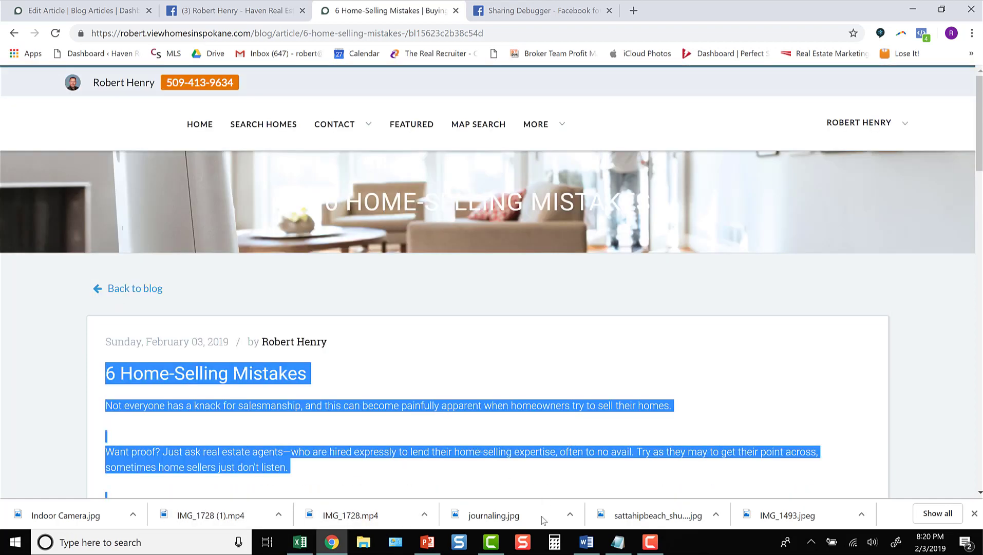
{"action": "left_click", "coordinate": [494, 543]}
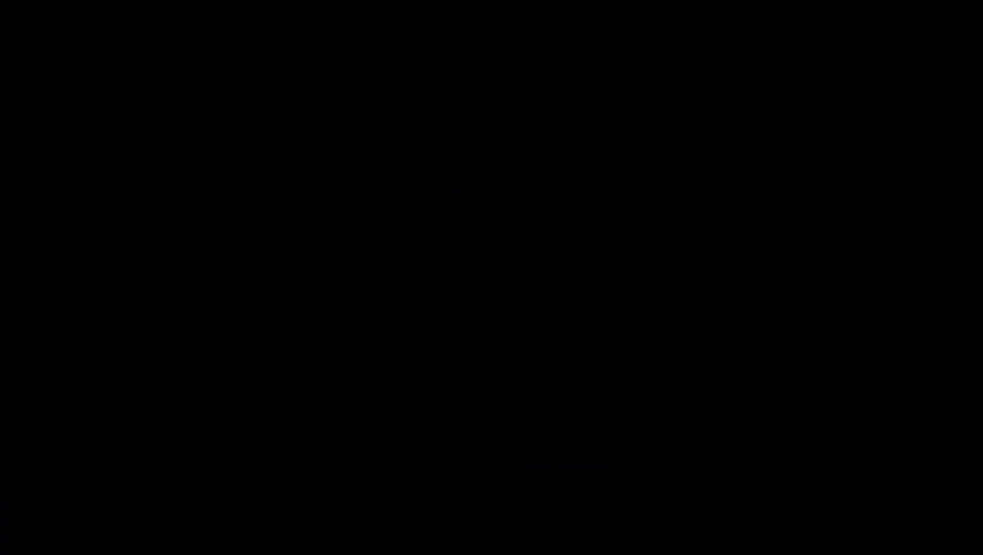